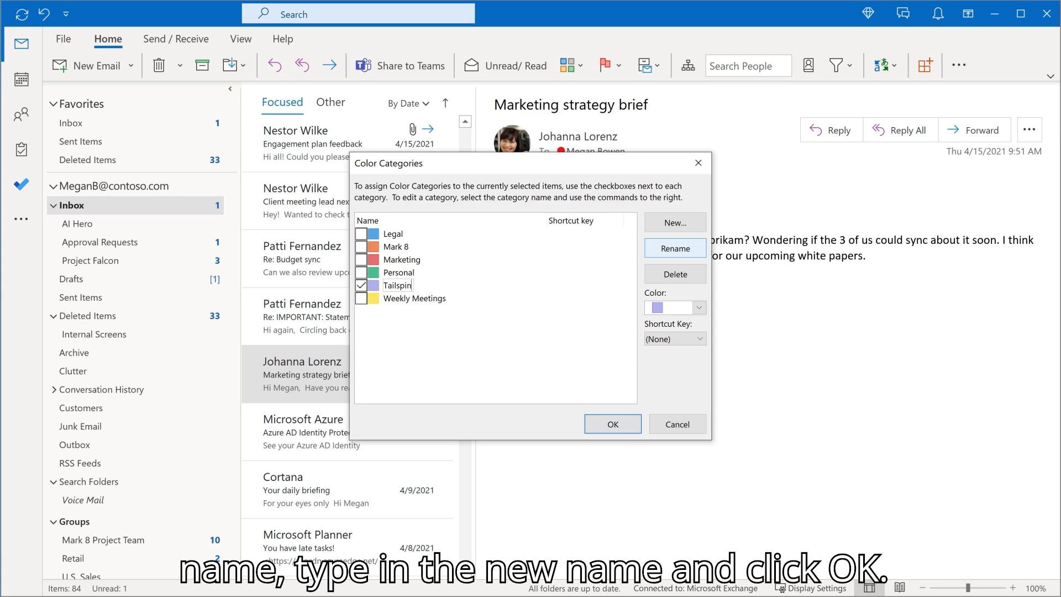
# - Confirm the Tailspin category name and create a new teal category named X1050
pyautogui.click(626, 424)
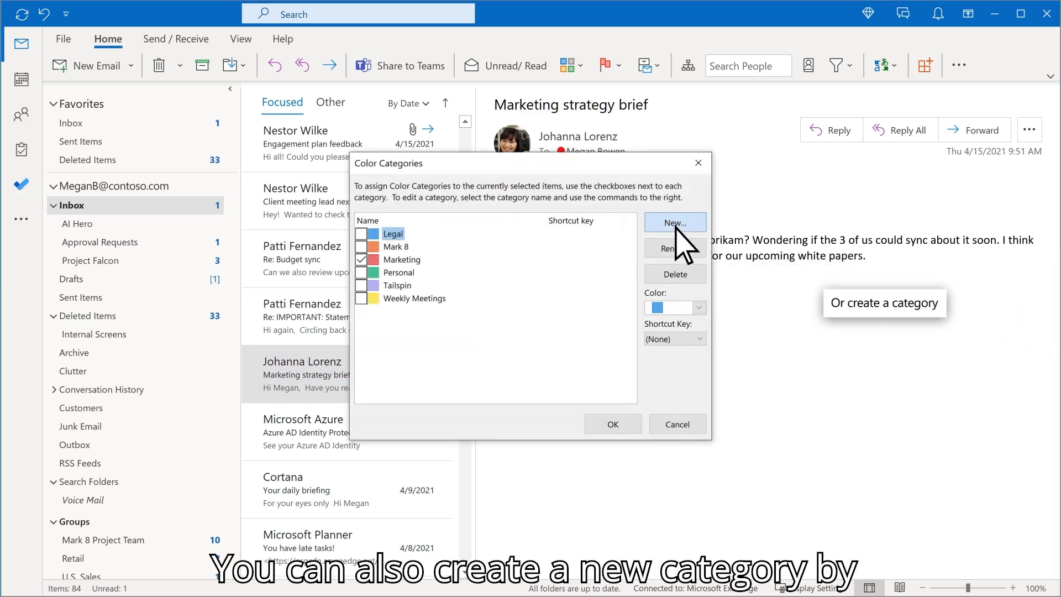
pyautogui.click(675, 224)
pyautogui.write('X')
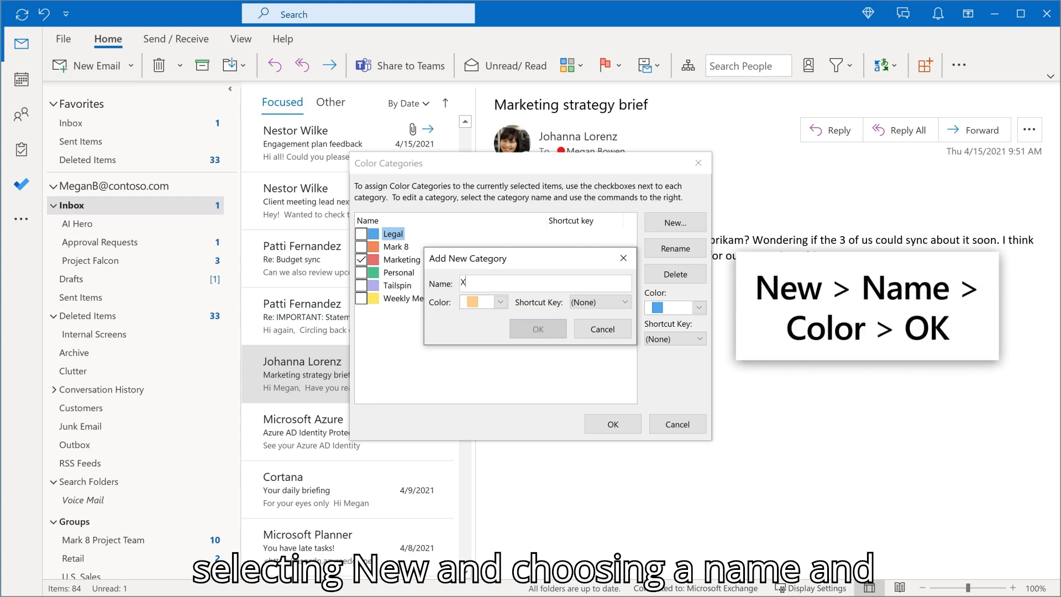
pyautogui.write('1050')
pyautogui.click(500, 302)
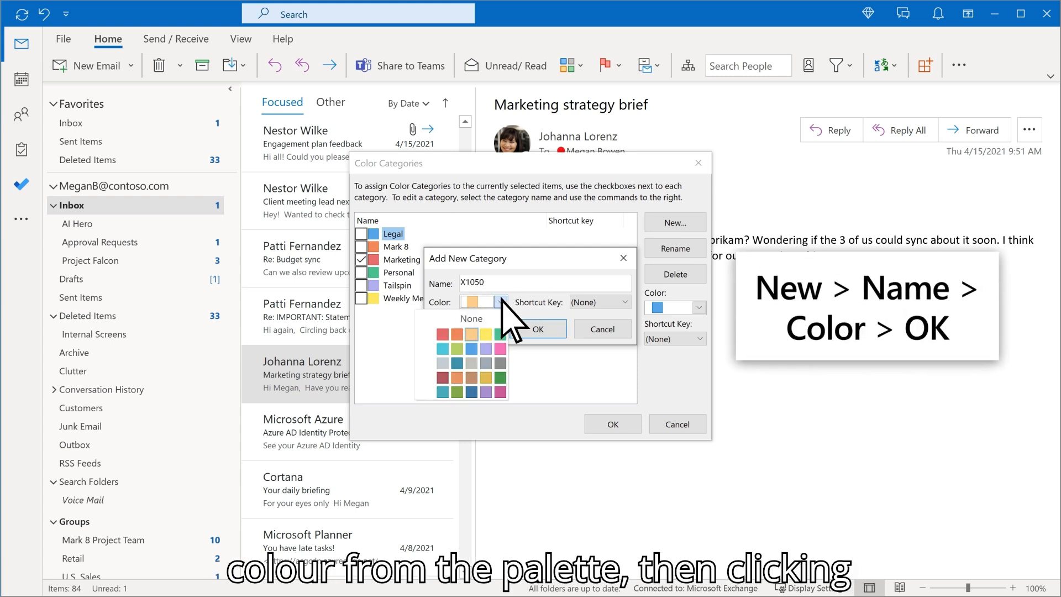
pyautogui.click(442, 390)
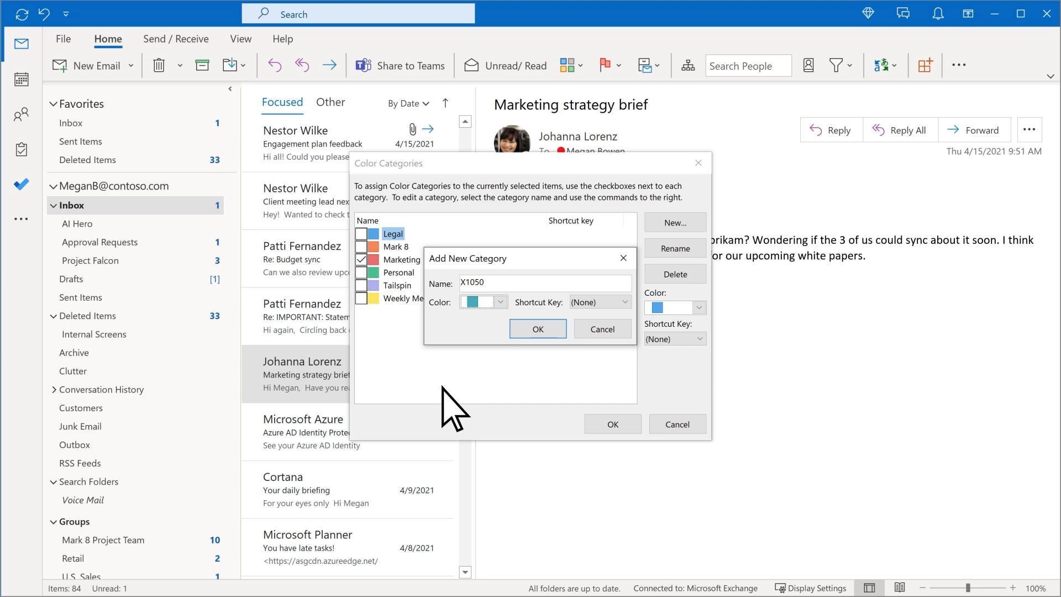
pyautogui.click(538, 330)
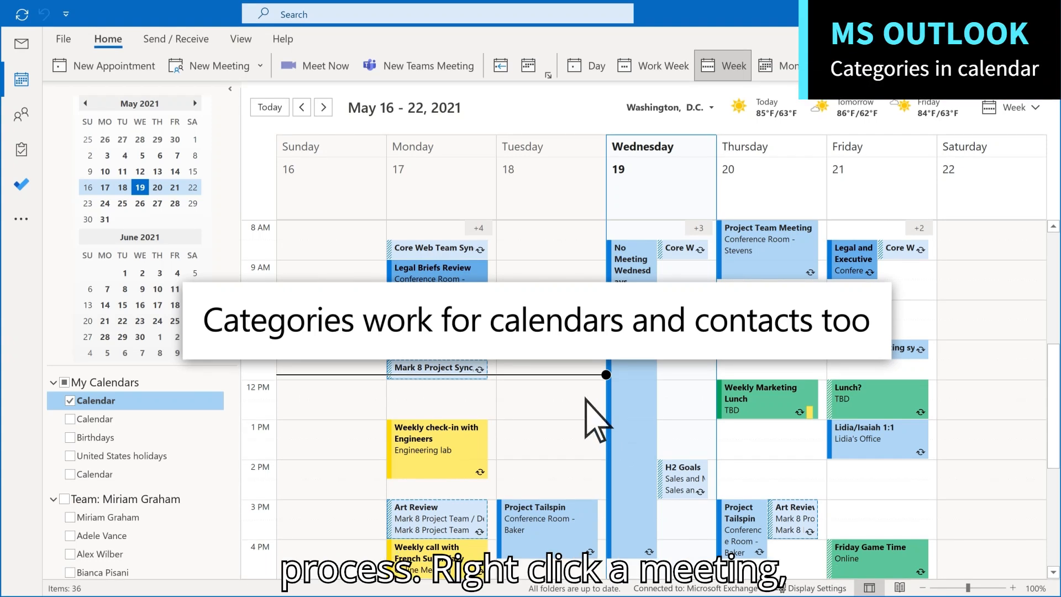
# - Assign the X1050 category to Tuesday's X1050 meeting and the Weekly Meetings category to the Weekly Design Check-in series
pyautogui.rightClick(528, 354)
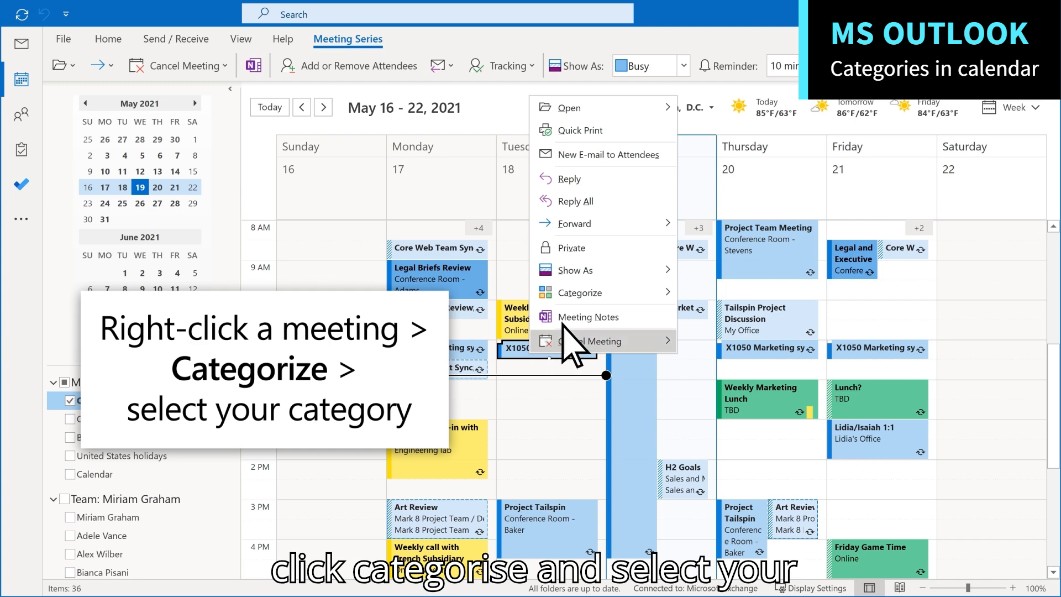
pyautogui.moveTo(595, 298)
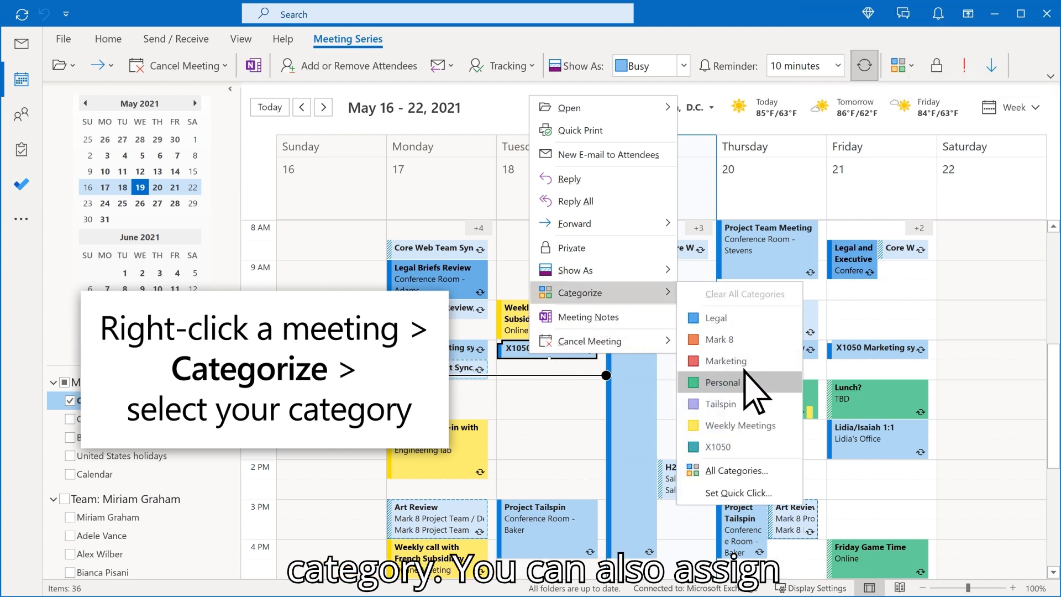
pyautogui.click(752, 440)
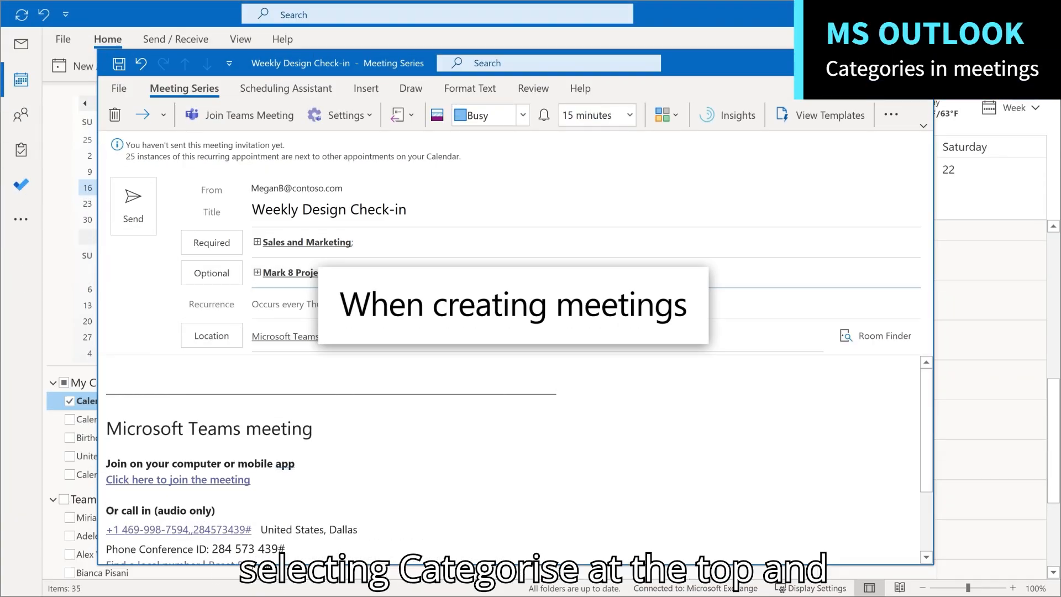
pyautogui.click(673, 116)
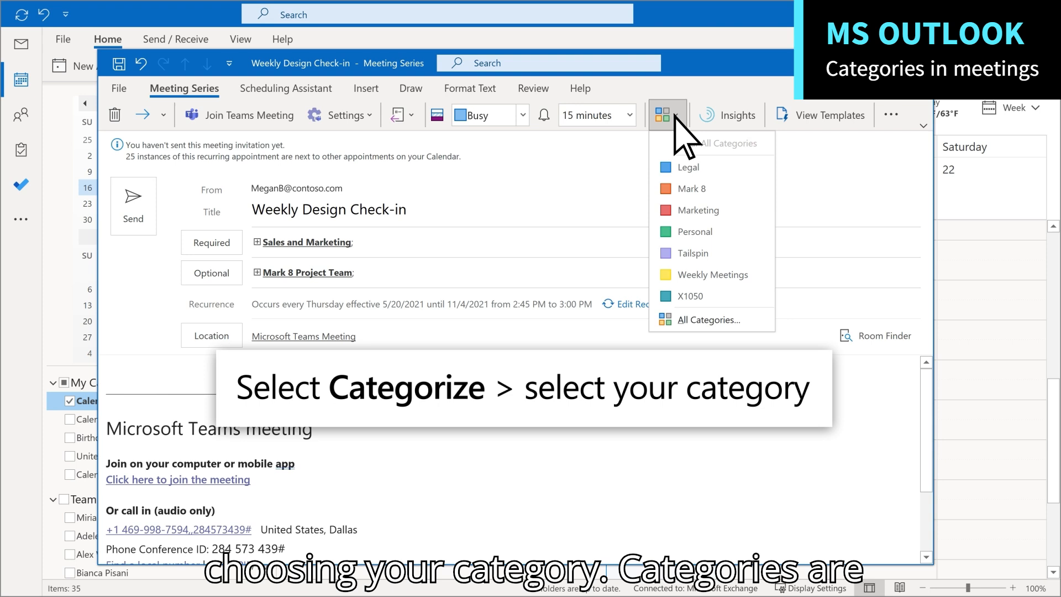
pyautogui.click(713, 275)
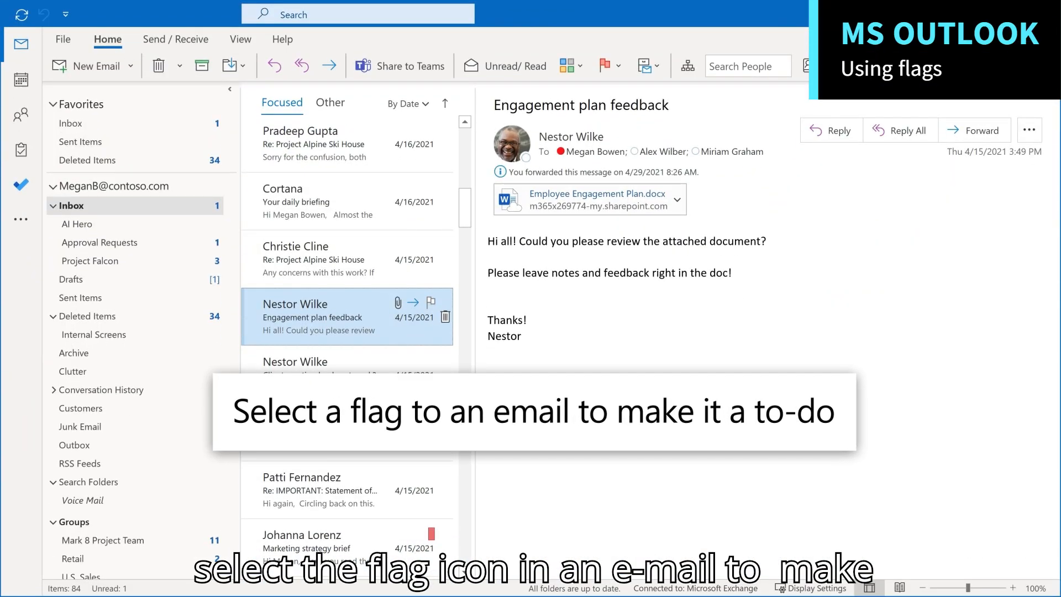
# - Flag the "Engagement plan feedback" email for follow-up and flag "Client meeting lead next week?" for Next Week
pyautogui.click(431, 302)
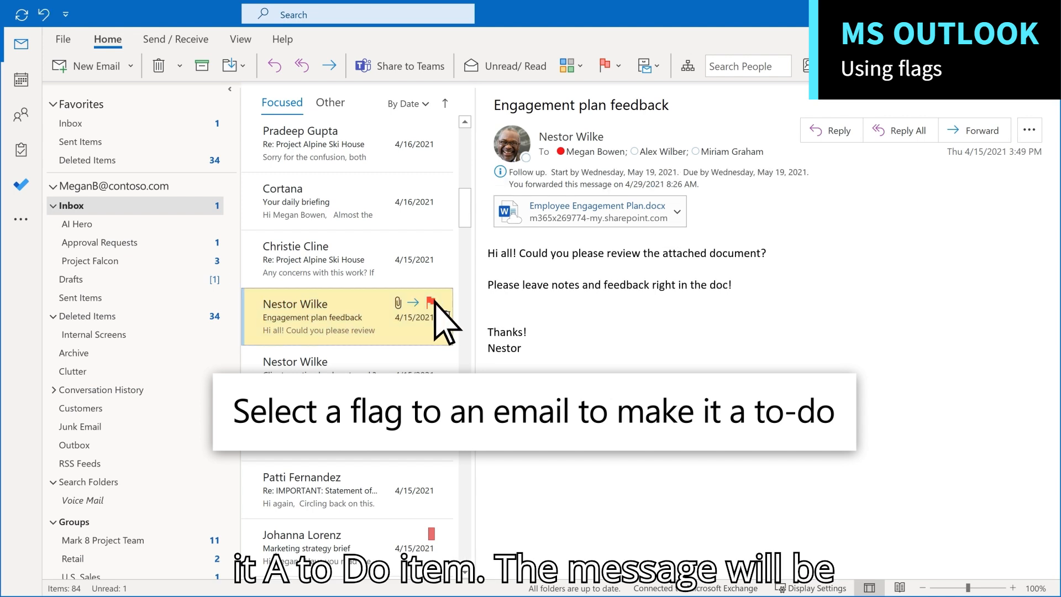
pyautogui.click(402, 354)
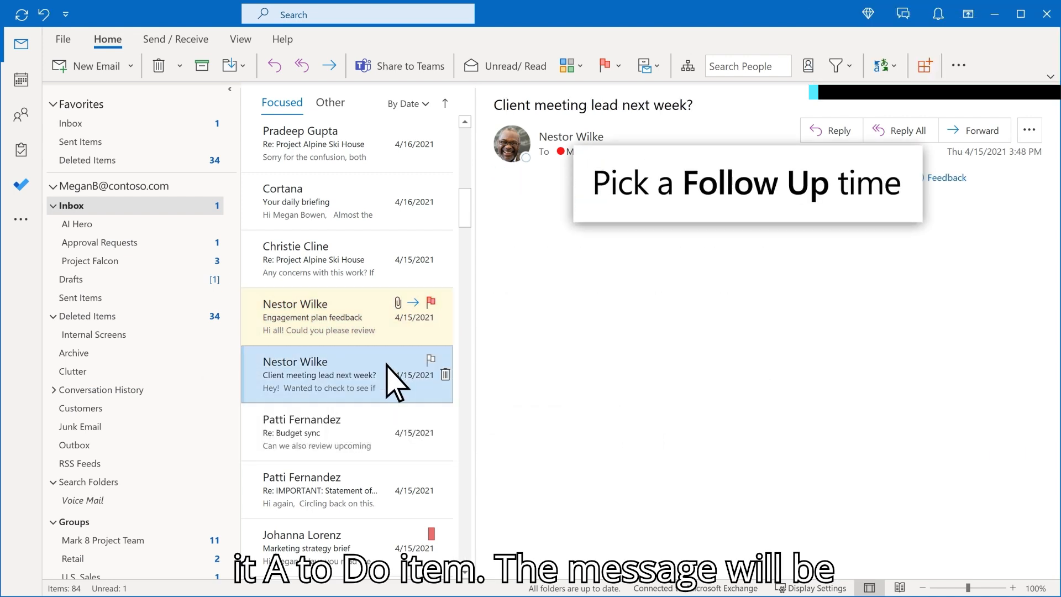
pyautogui.rightClick(432, 363)
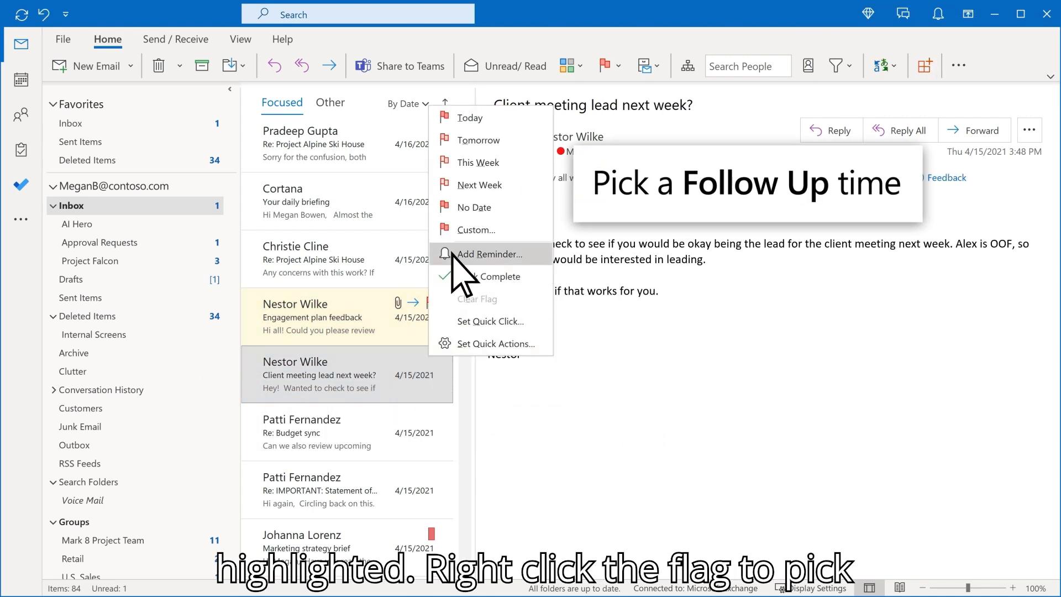
pyautogui.click(469, 186)
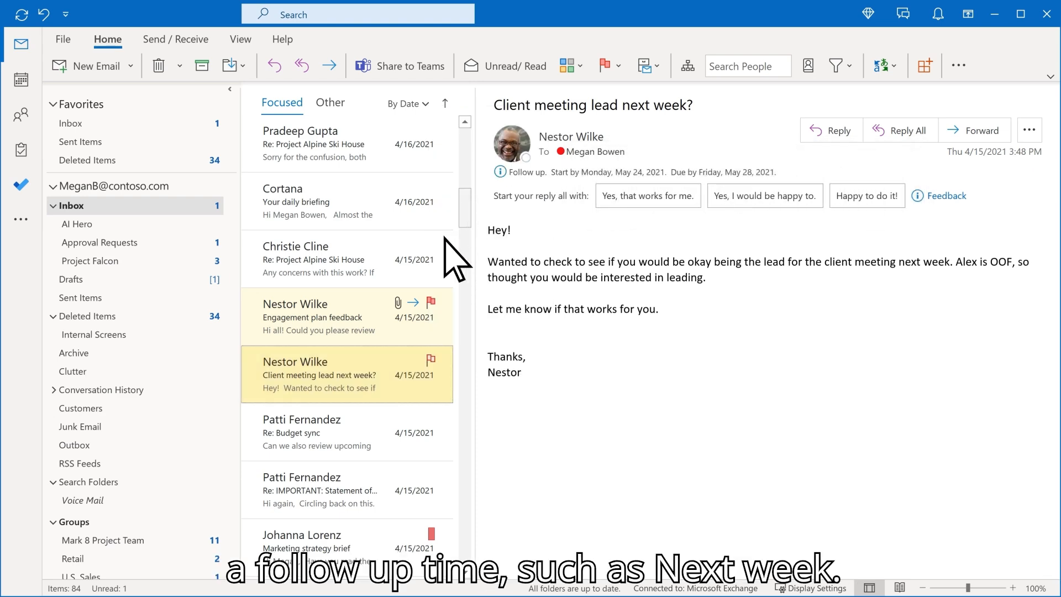
# - Add a Reply flag to the "Statement of Work 24JUN2019 Update" email with a reminder on May 24, 2021 at 9:30 AM
pyautogui.click(344, 483)
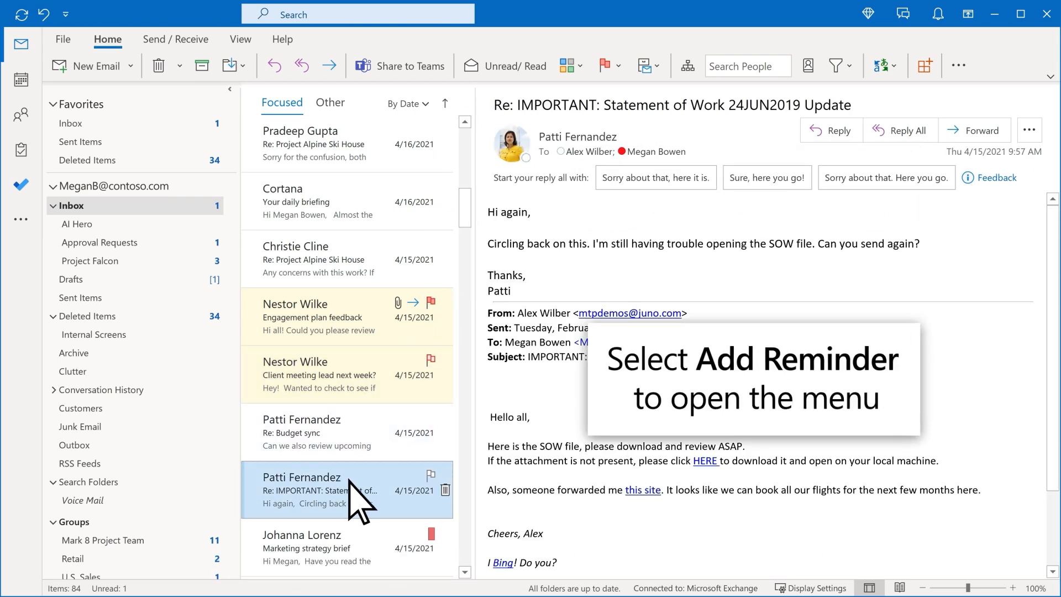
pyautogui.rightClick(431, 475)
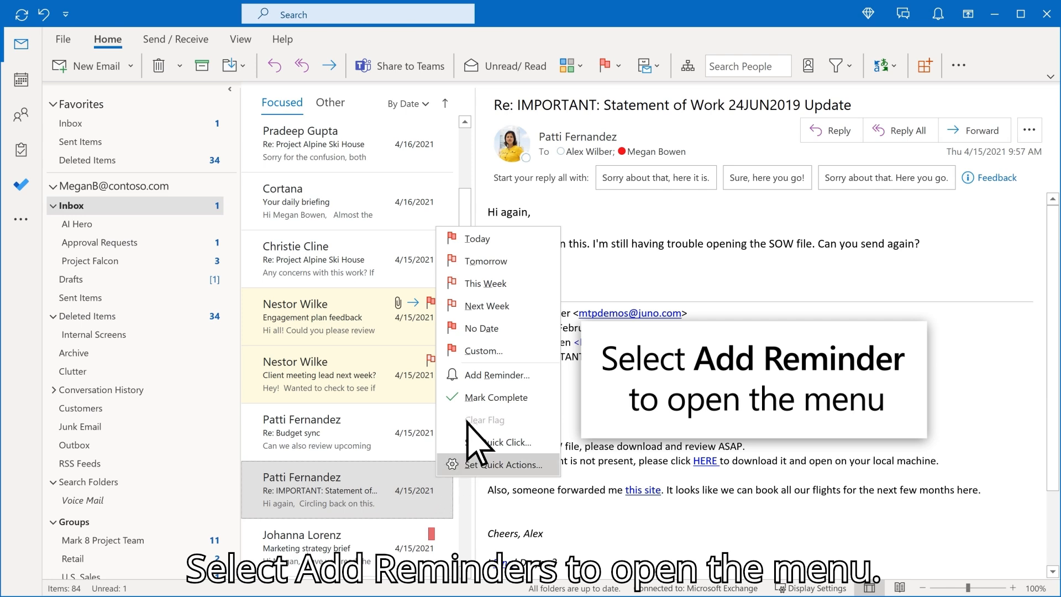
pyautogui.click(496, 376)
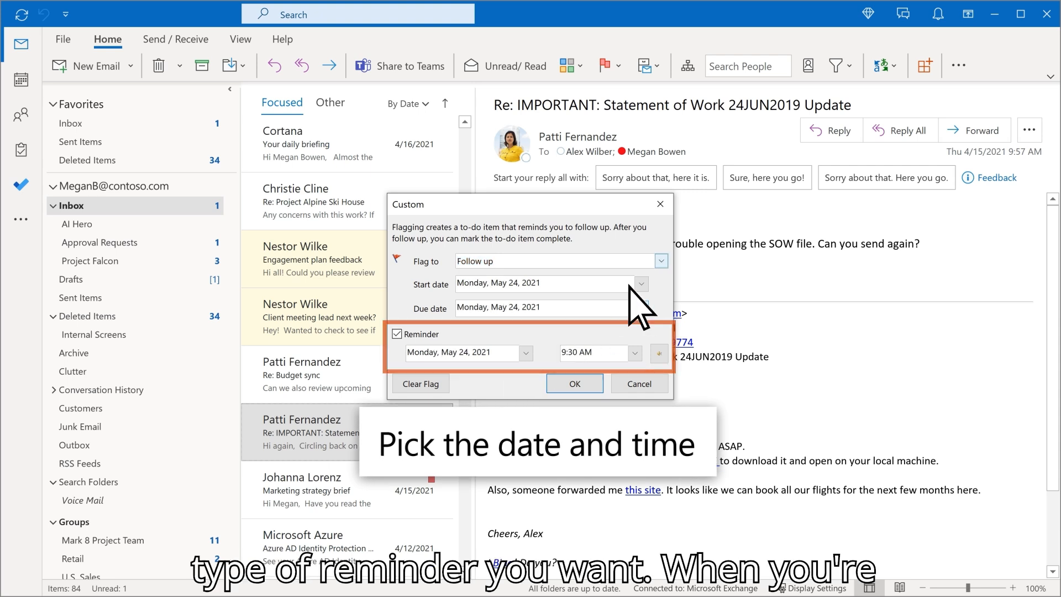
pyautogui.click(661, 261)
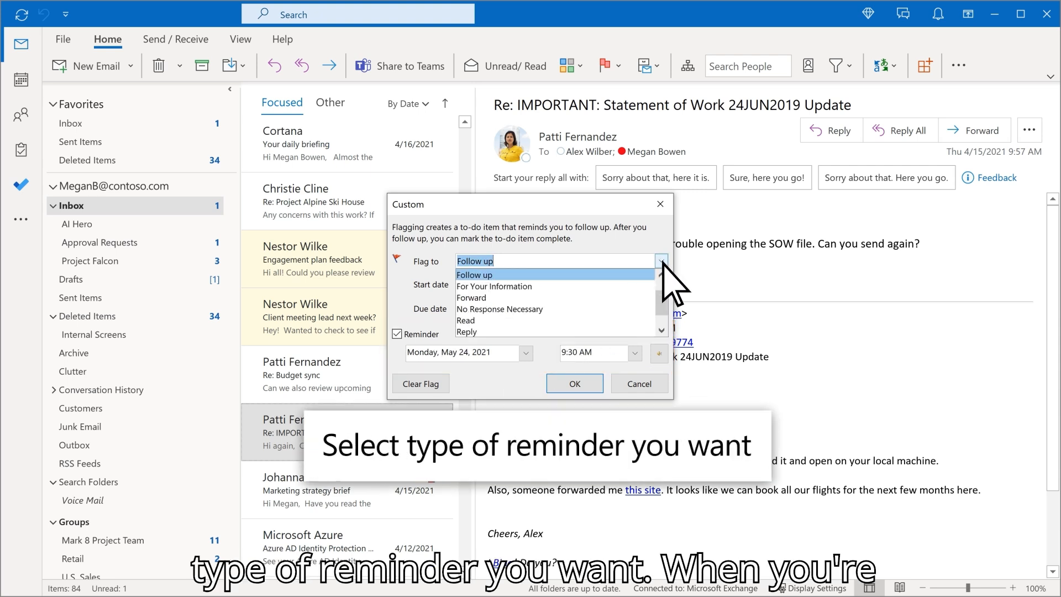
pyautogui.click(635, 330)
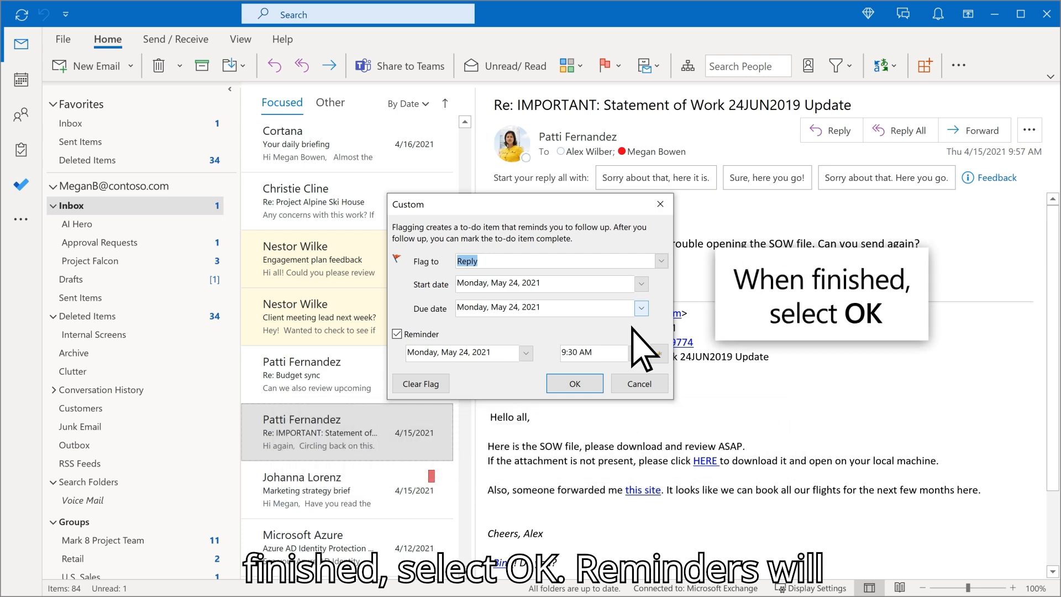
pyautogui.click(595, 386)
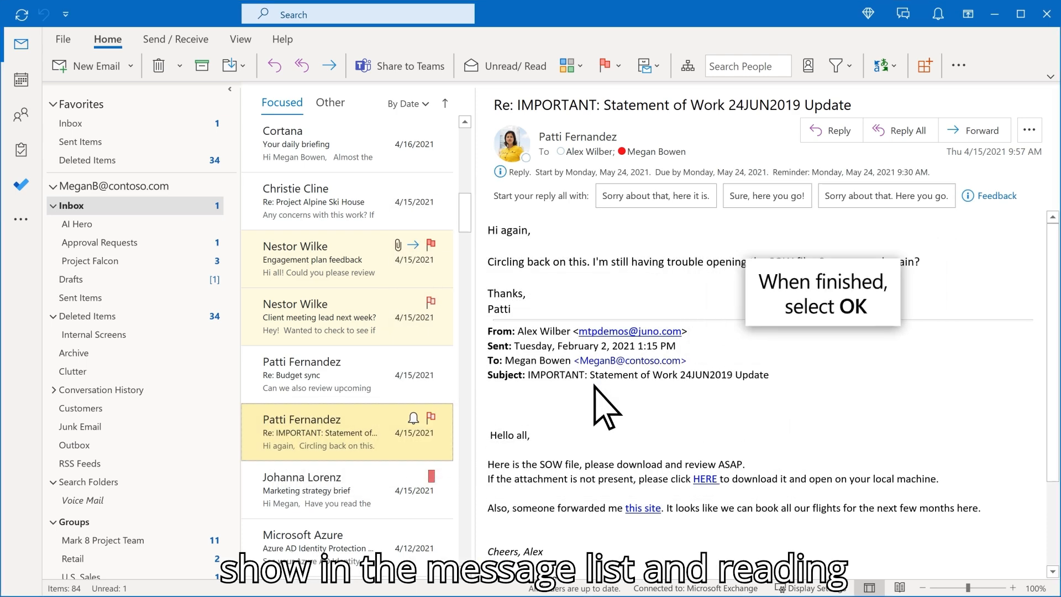
# - Create a folder named Customers directly under the mailbox account
pyautogui.scroll(-5, 465, 570)
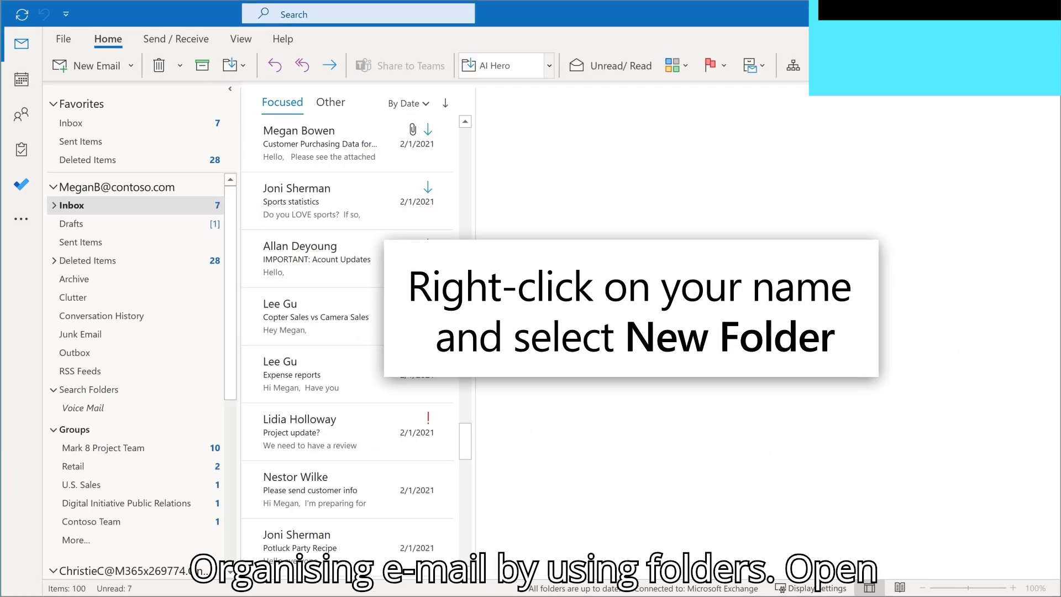
pyautogui.rightClick(142, 200)
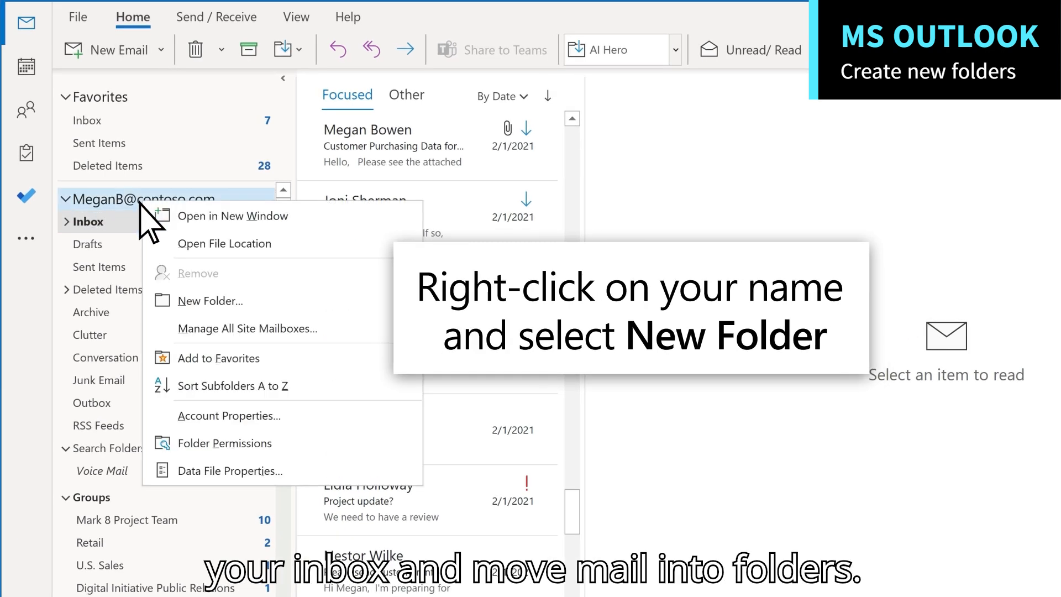
pyautogui.click(255, 296)
pyautogui.write('Customers')
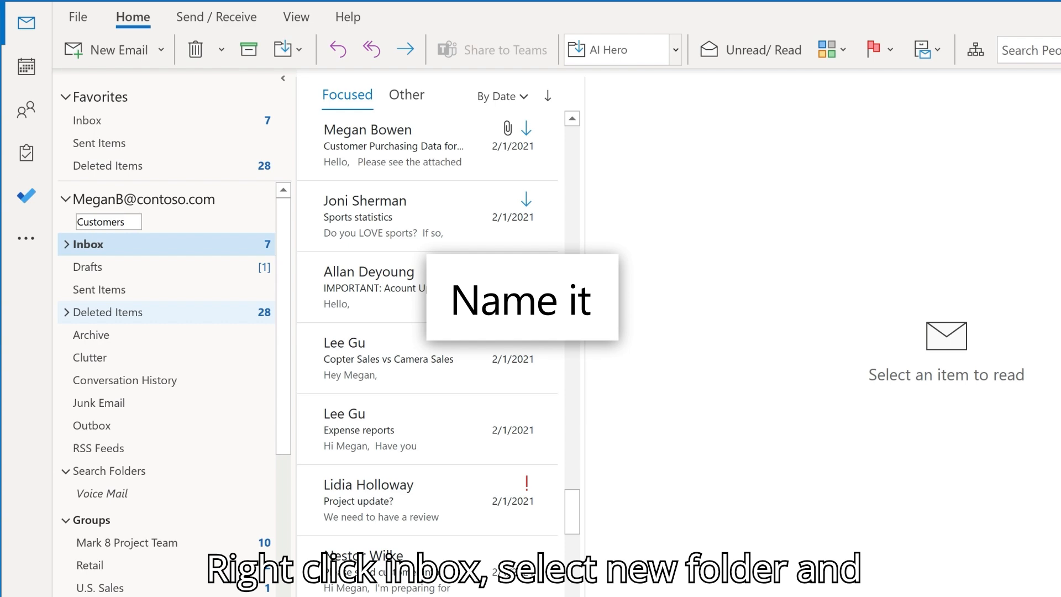
pyautogui.press('Return')
# - Move the "Customer Purchasing Data", "Expense reports" and "Please send customer info" emails into the Customers folder
pyautogui.moveTo(407, 168); pyautogui.dragTo(115, 380)
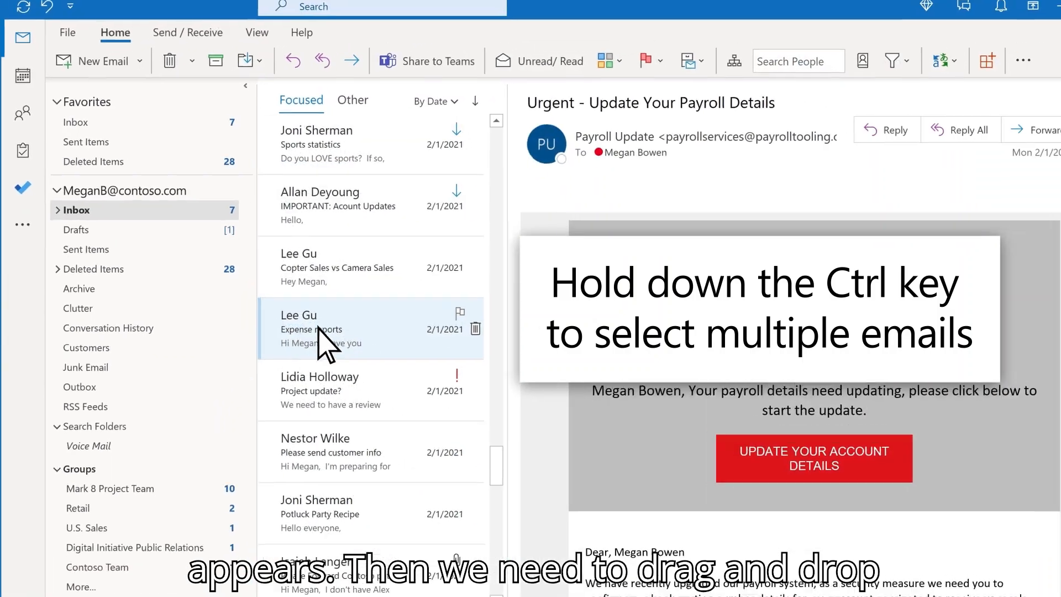
pyautogui.keyDown('ctrl'); pyautogui.click(362, 307); pyautogui.keyUp('ctrl')
pyautogui.keyDown('ctrl'); pyautogui.click(365, 428); pyautogui.keyUp('ctrl')
pyautogui.moveTo(364, 450); pyautogui.dragTo(137, 340)
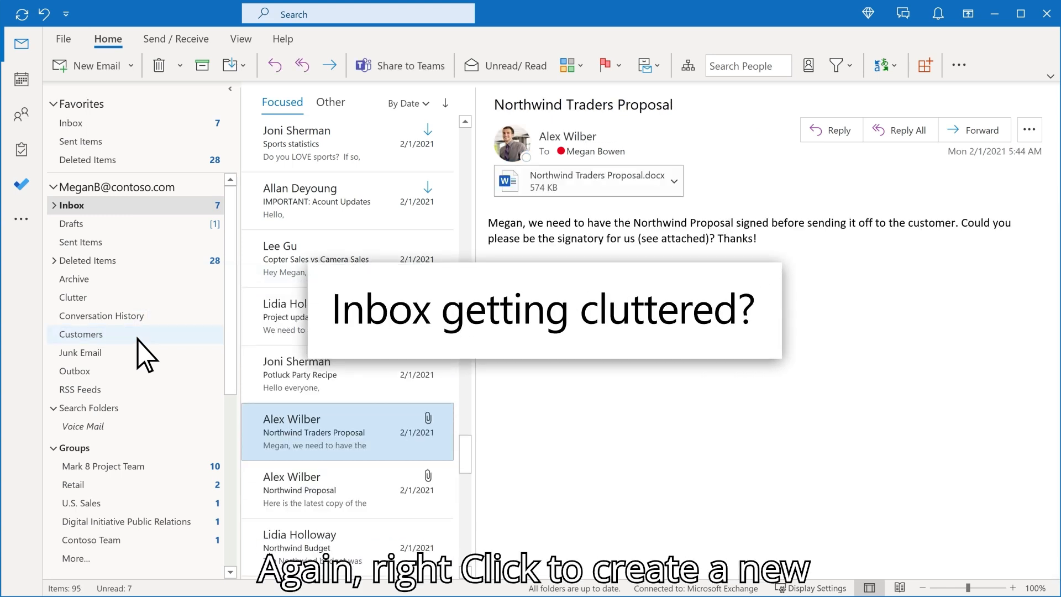
# - Create a subfolder named Northwind under the Inbox
pyautogui.rightClick(124, 211)
pyautogui.click(191, 244)
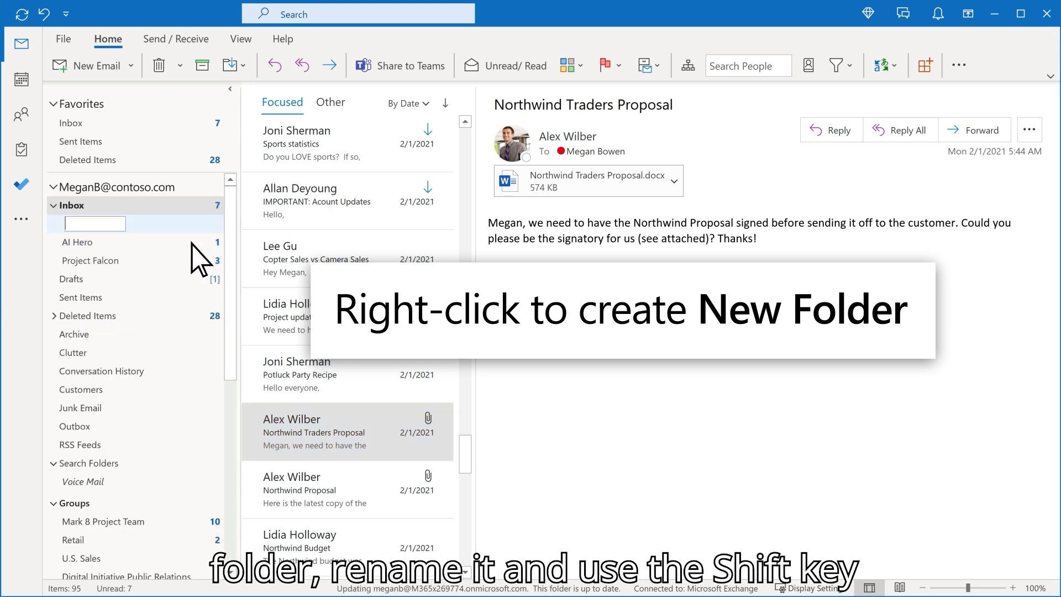
pyautogui.write('Northwind')
pyautogui.press('Return')
# - Move the Northwind Traders Proposal, Northwind Proposal and Northwind Budget emails into the Northwind folder and open that folder
pyautogui.click(373, 432)
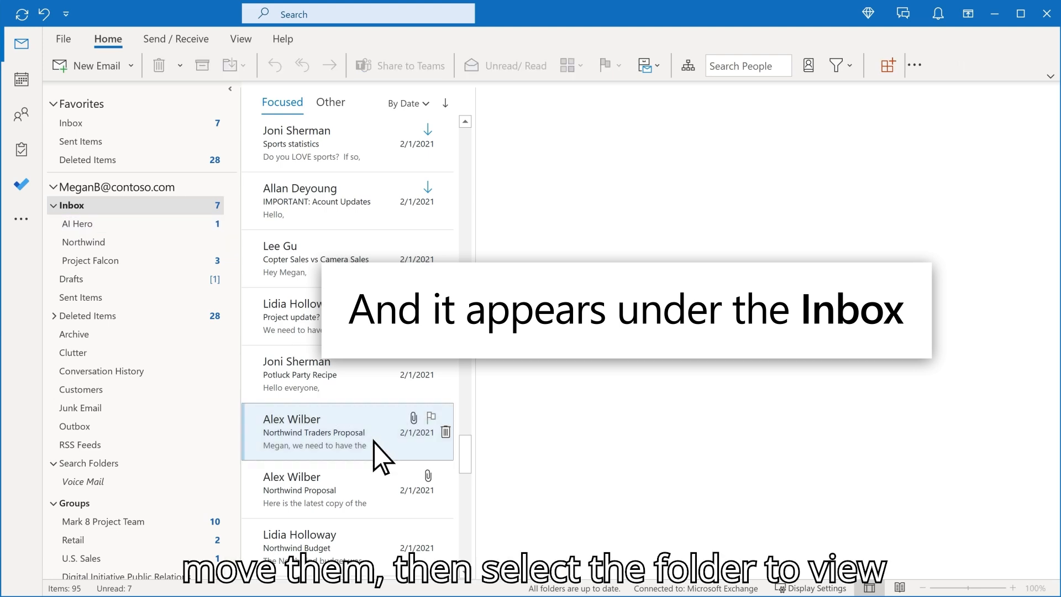
pyautogui.keyDown('ctrl'); pyautogui.click(371, 487); pyautogui.keyUp('ctrl')
pyautogui.keyDown('ctrl'); pyautogui.click(371, 539); pyautogui.keyUp('ctrl')
pyautogui.moveTo(357, 528); pyautogui.dragTo(179, 244)
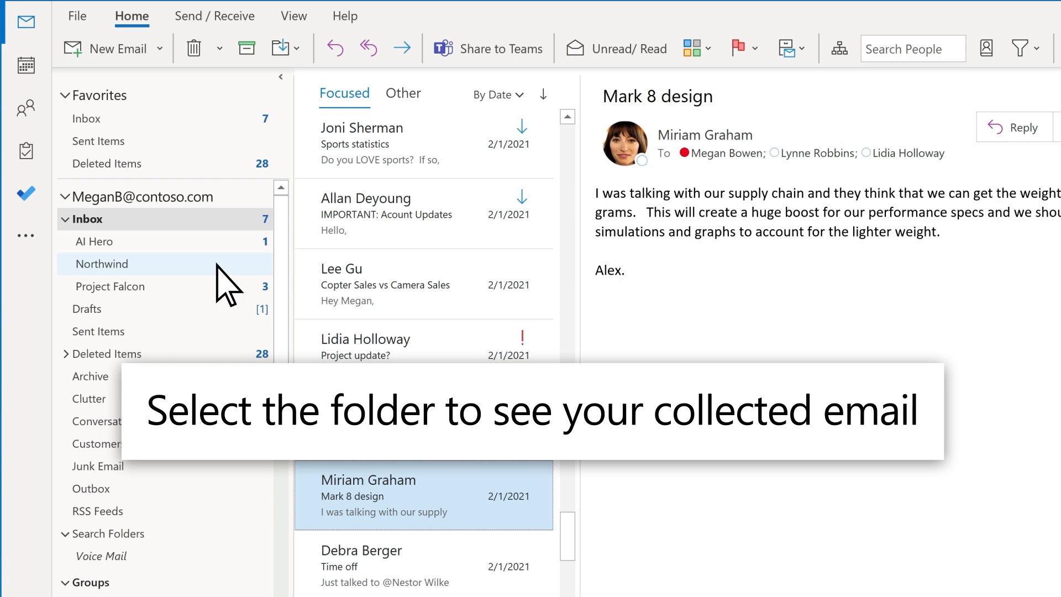
pyautogui.click(216, 264)
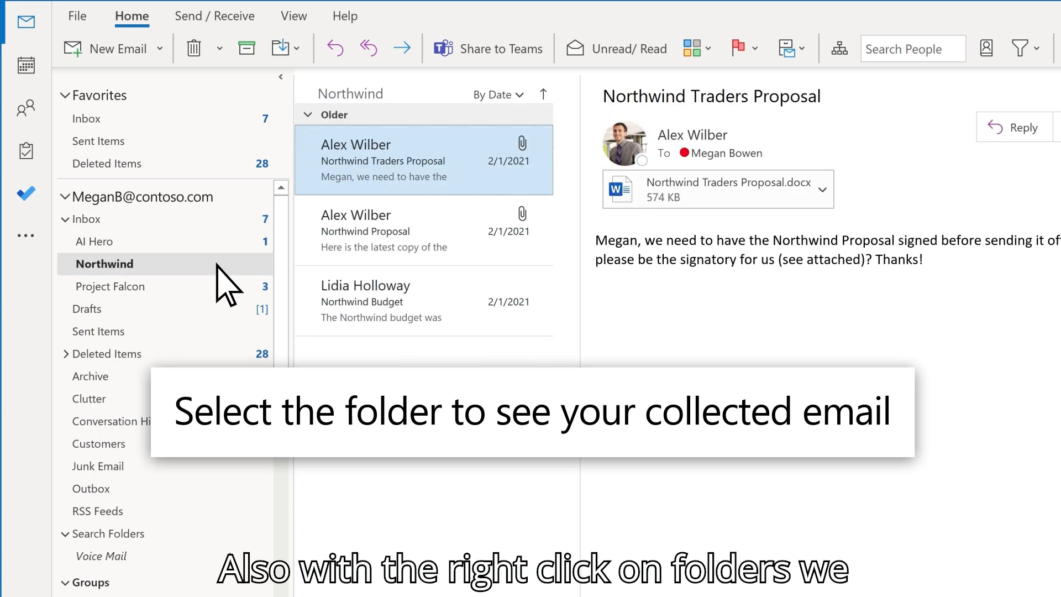
pyautogui.rightClick(200, 197)
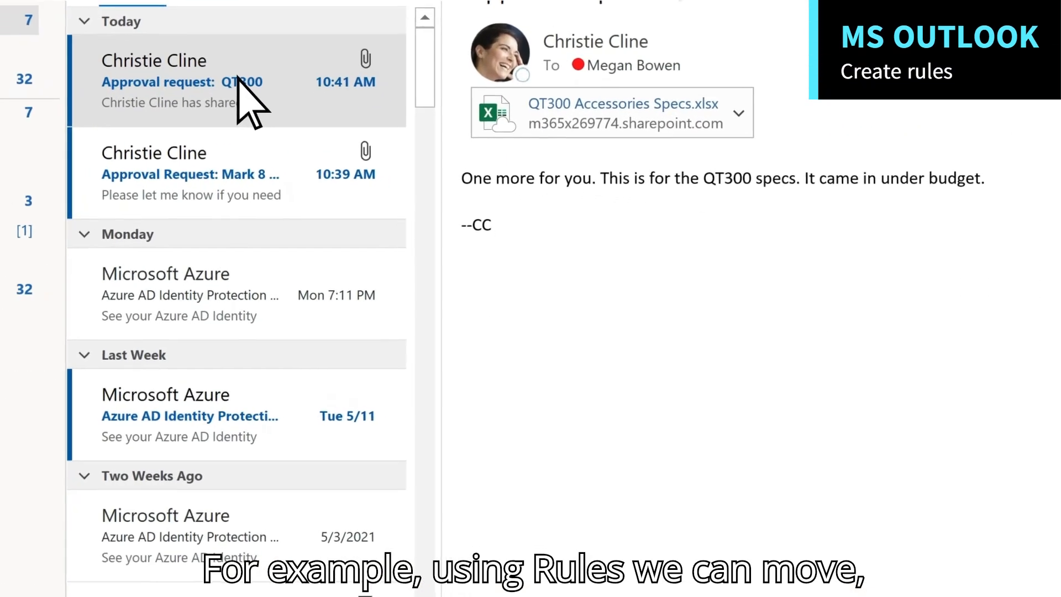
# - Start a rule from the "Approval request: QT300" email and enable its Subject contains condition, selecting "QT300" in the condition text
pyautogui.rightClick(338, 160)
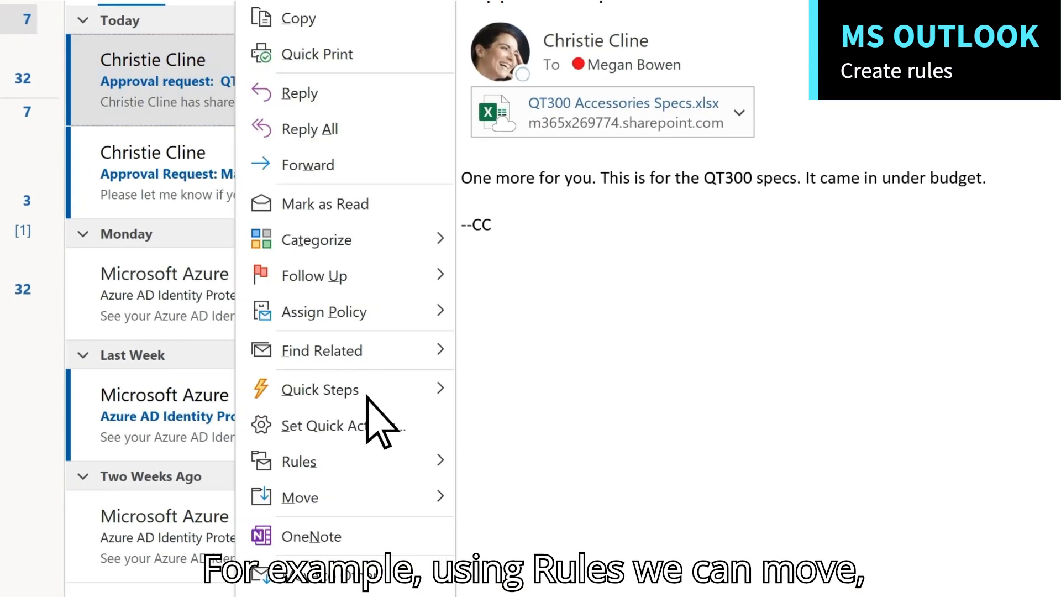
pyautogui.moveTo(397, 459)
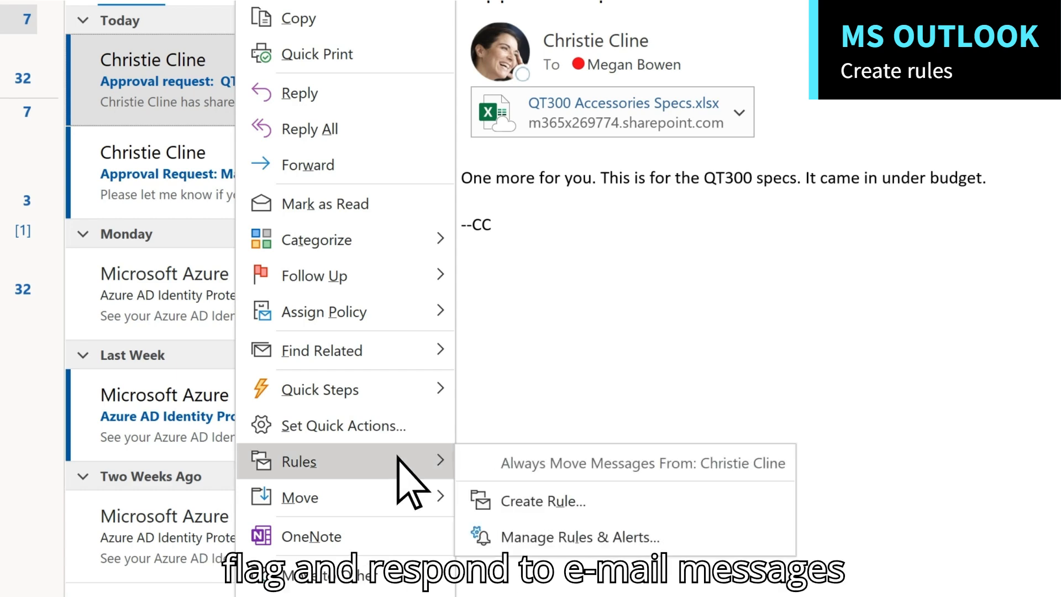
pyautogui.click(592, 500)
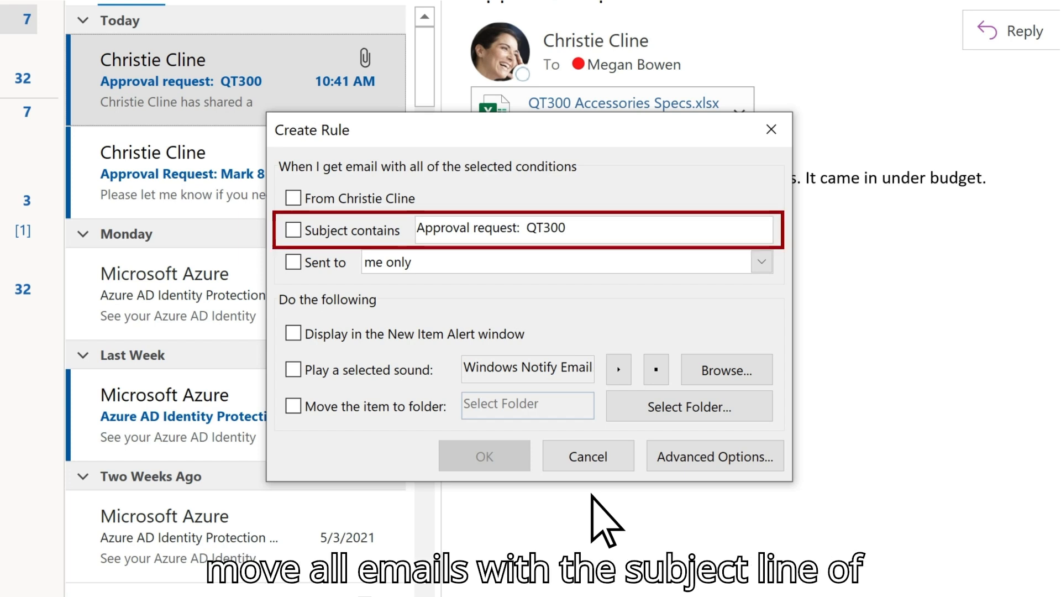
pyautogui.click(293, 229)
pyautogui.moveTo(520, 228); pyautogui.dragTo(569, 227)
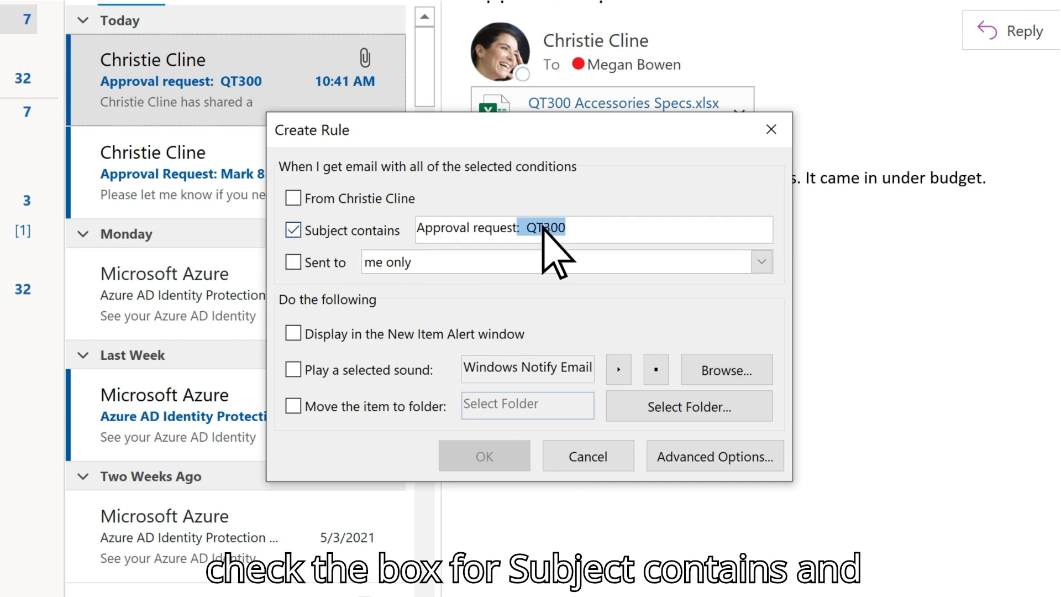
# - Have the "Approval request" subject rule move items to the Approval Requests folder, create it and run it on messages in the current folder
pyautogui.click(293, 406)
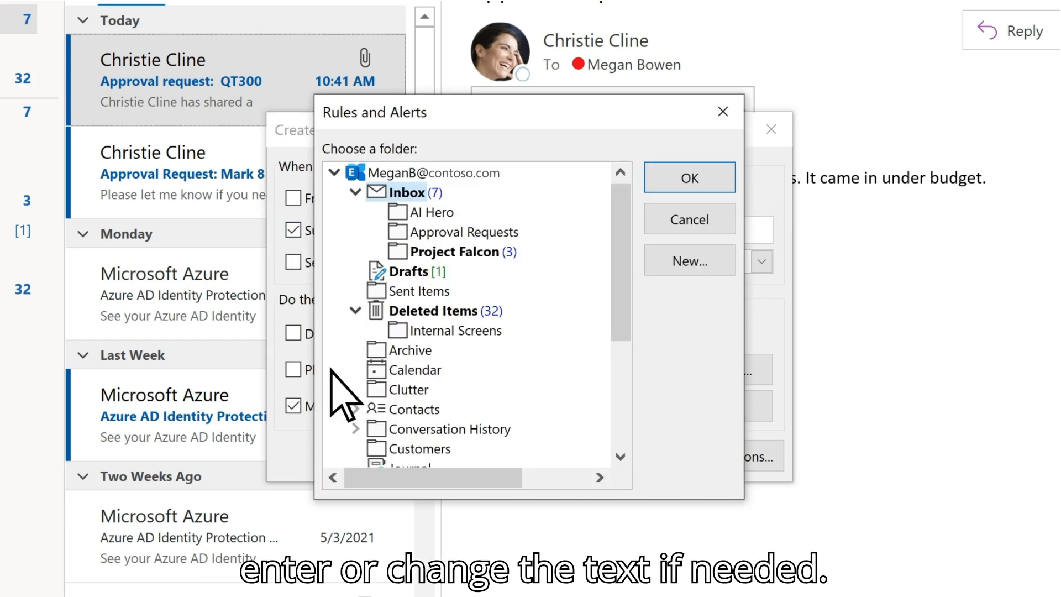
pyautogui.click(466, 233)
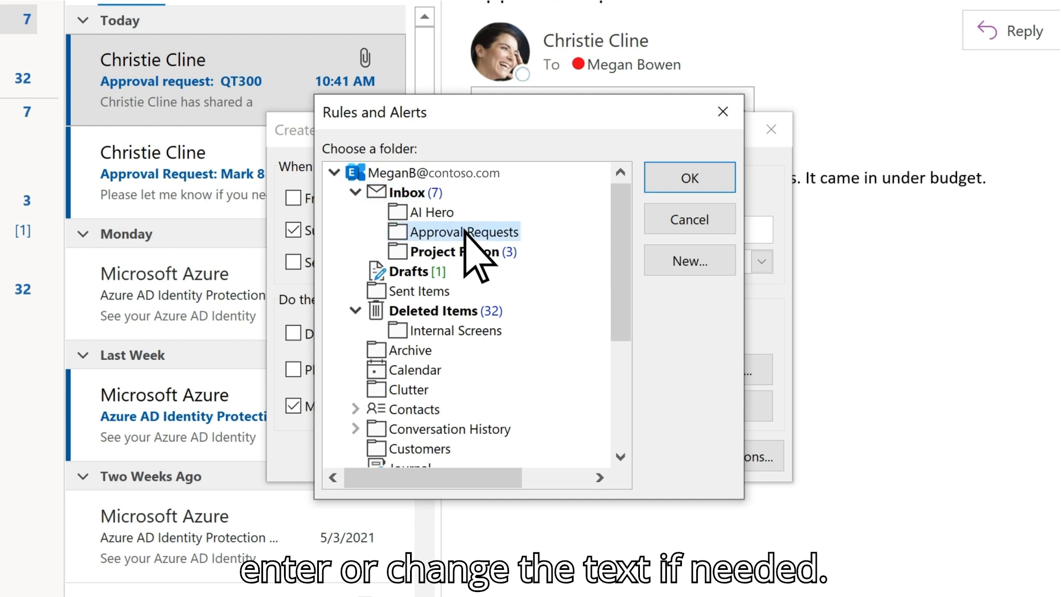
pyautogui.click(708, 177)
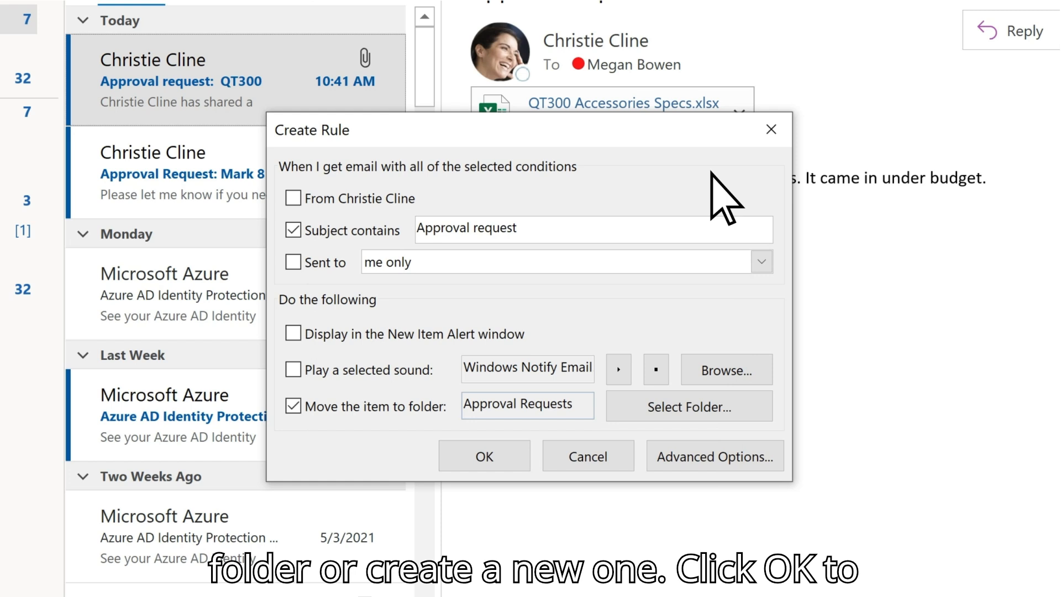
pyautogui.click(497, 453)
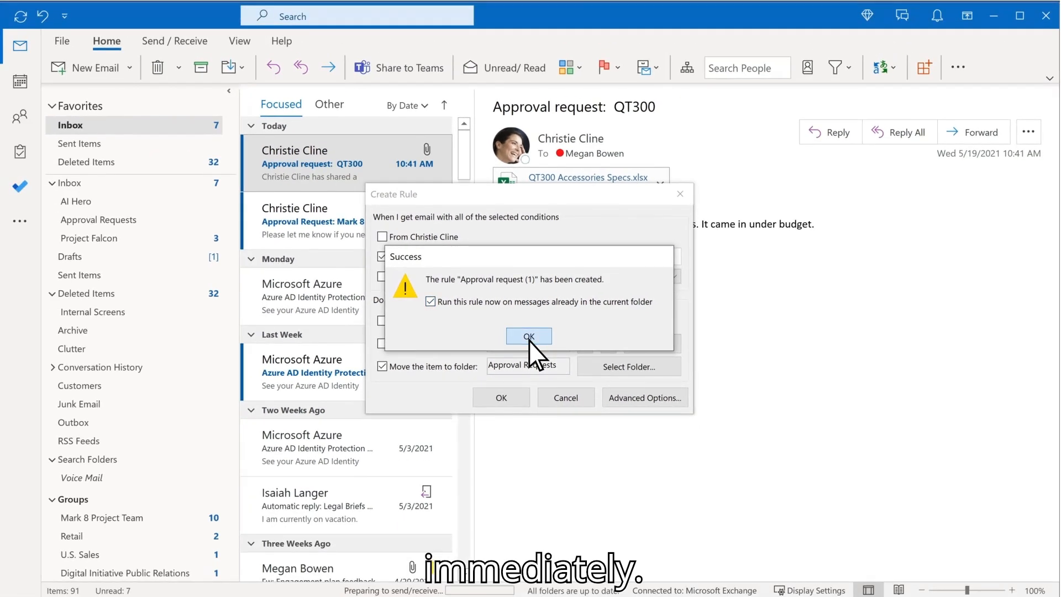
pyautogui.click(528, 357)
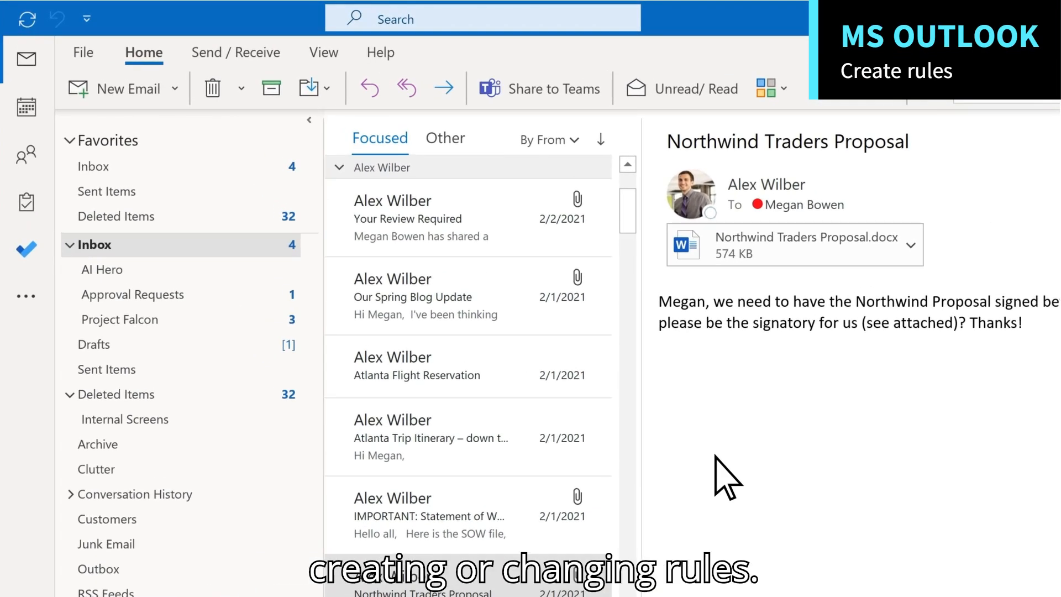
# - Start a new rule in Rules and Alerts from the "Flag messages from someone for follow-up" template
pyautogui.click(82, 54)
pyautogui.scroll(-4, 134, 199)
pyautogui.click(288, 425)
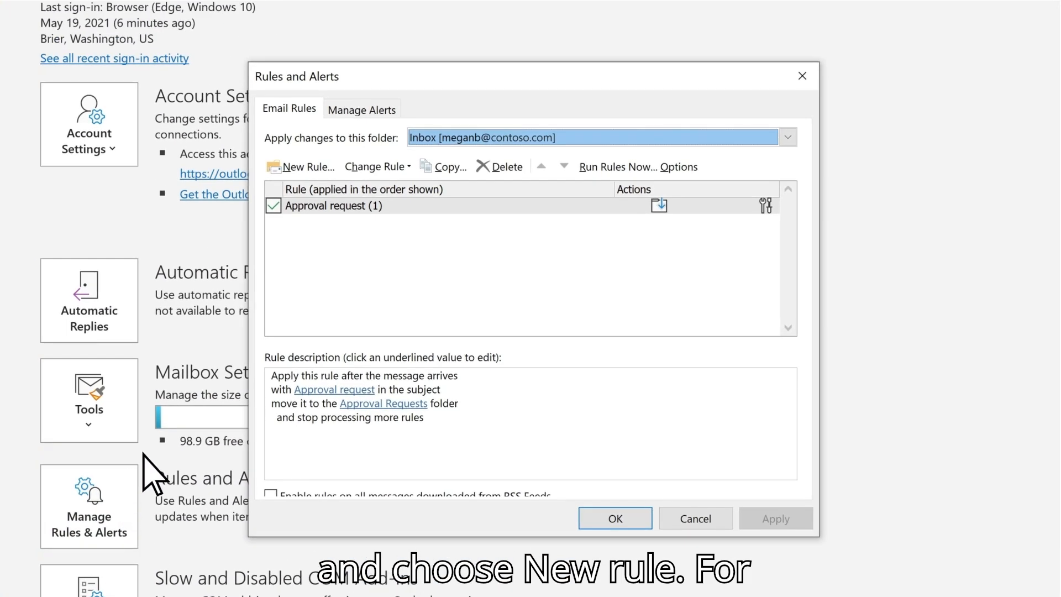
pyautogui.click(306, 167)
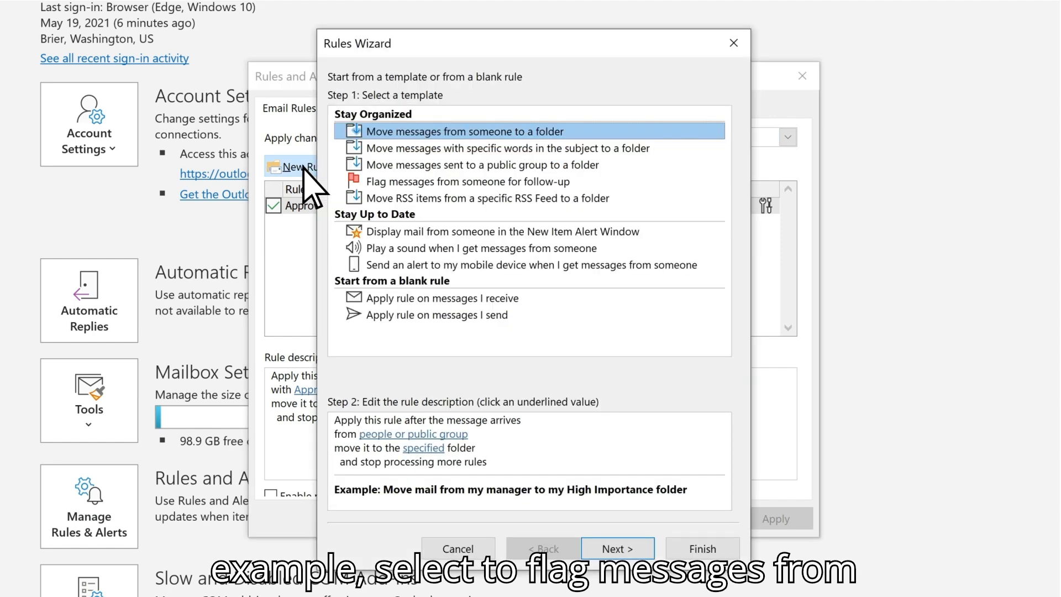
pyautogui.click(387, 181)
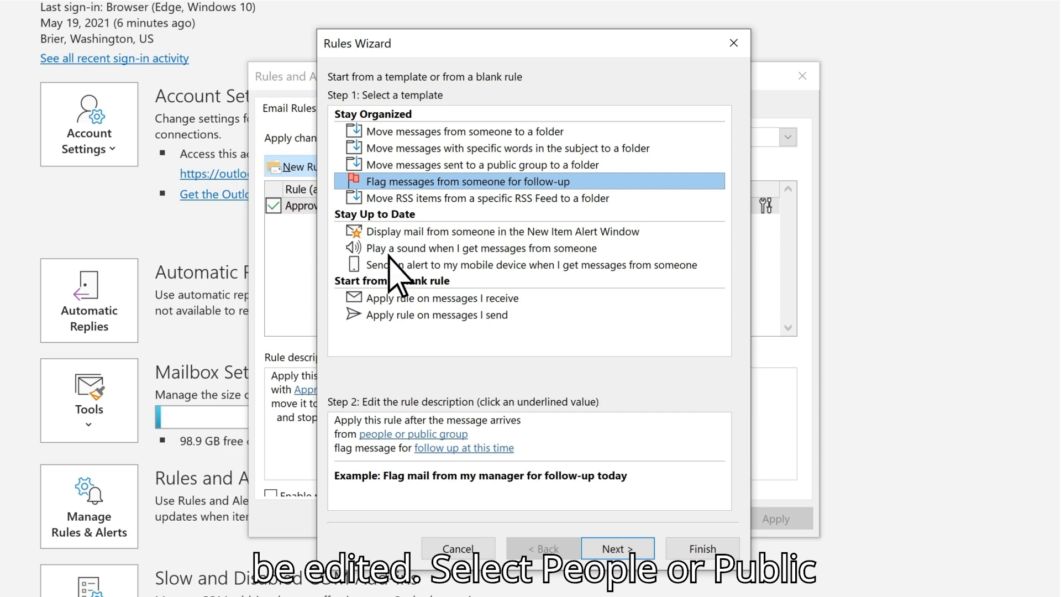
# - Specify the sender of the Northwind Traders Proposal email as the person whose messages the new rule applies to
pyautogui.click(403, 434)
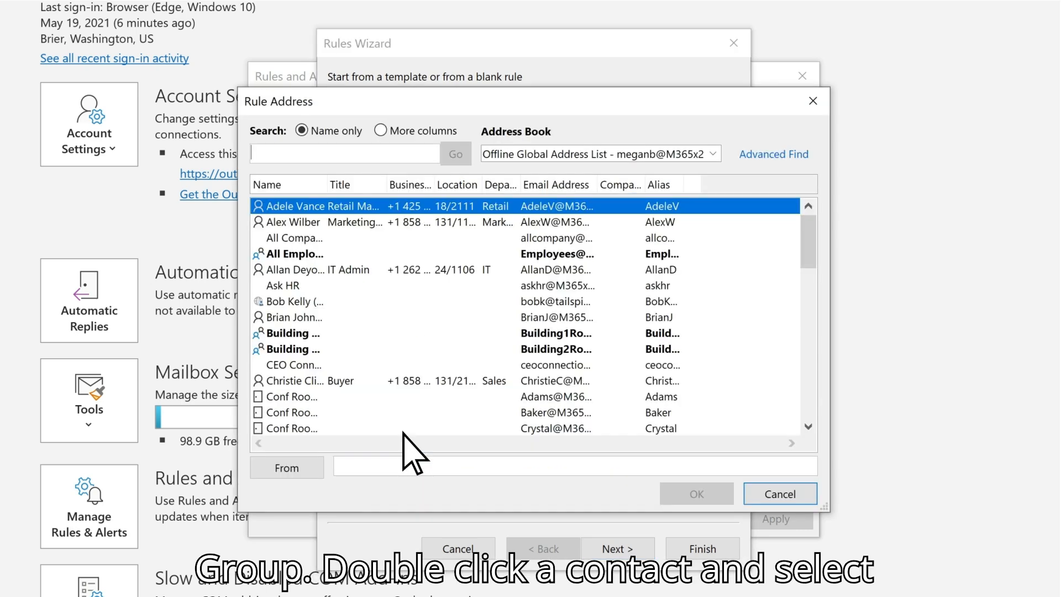
pyautogui.doubleClick(320, 222)
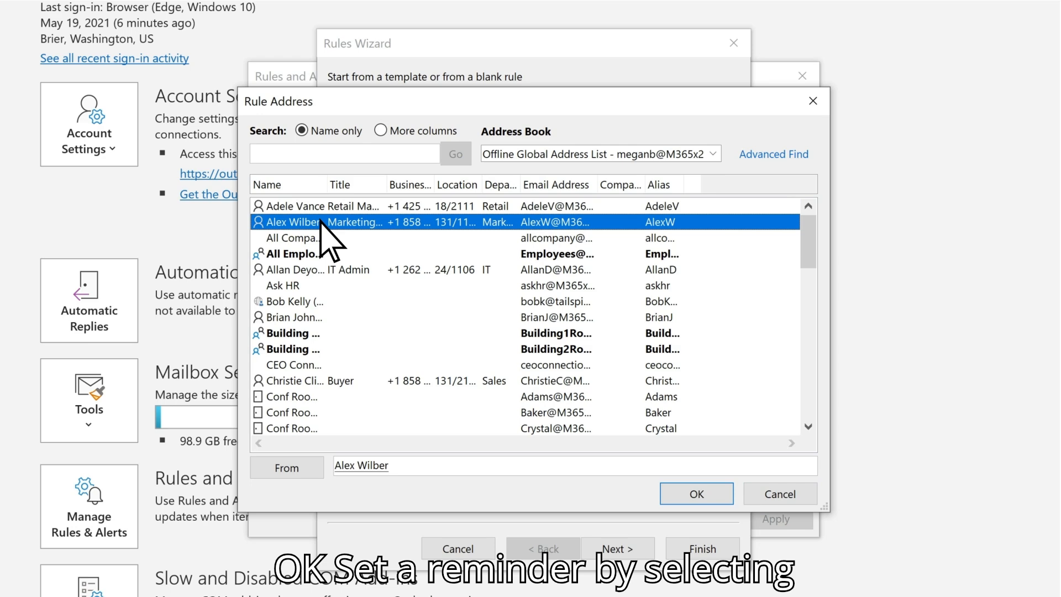
pyautogui.click(713, 496)
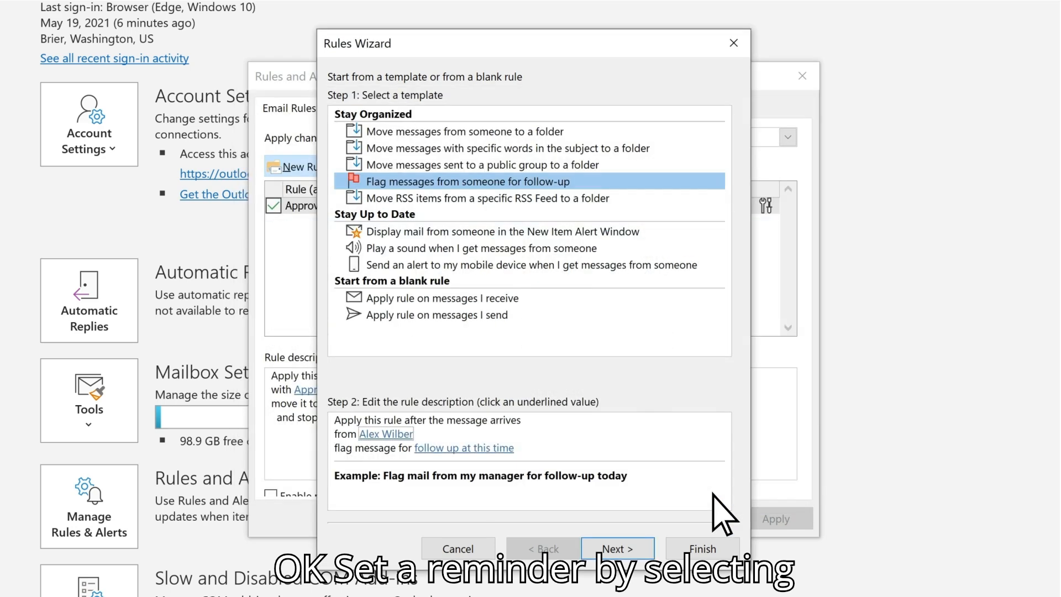
# - Set the rule's message flag to Follow up for Tomorrow
pyautogui.click(473, 449)
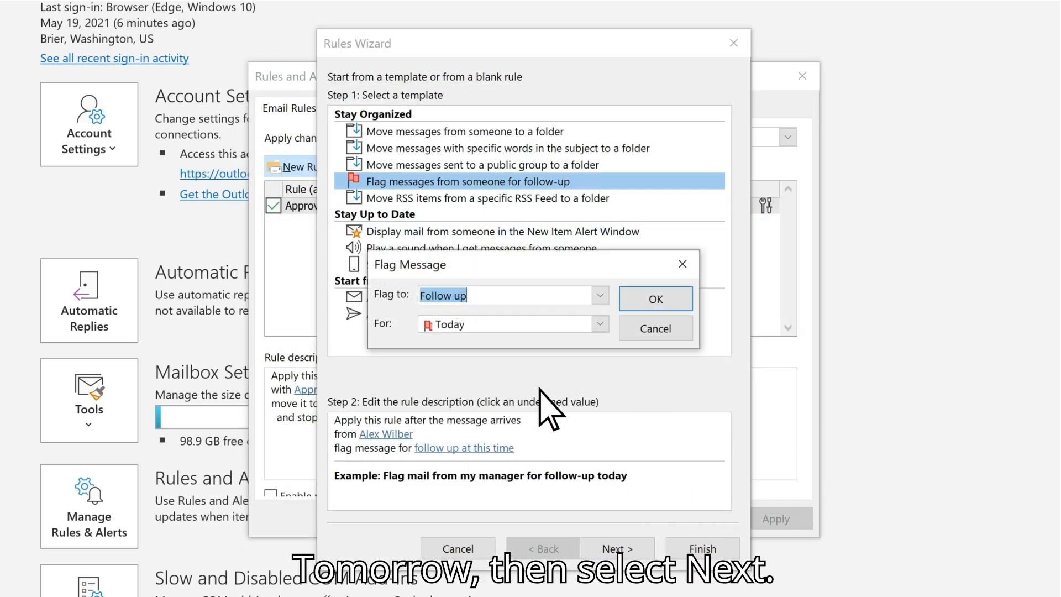
pyautogui.click(600, 325)
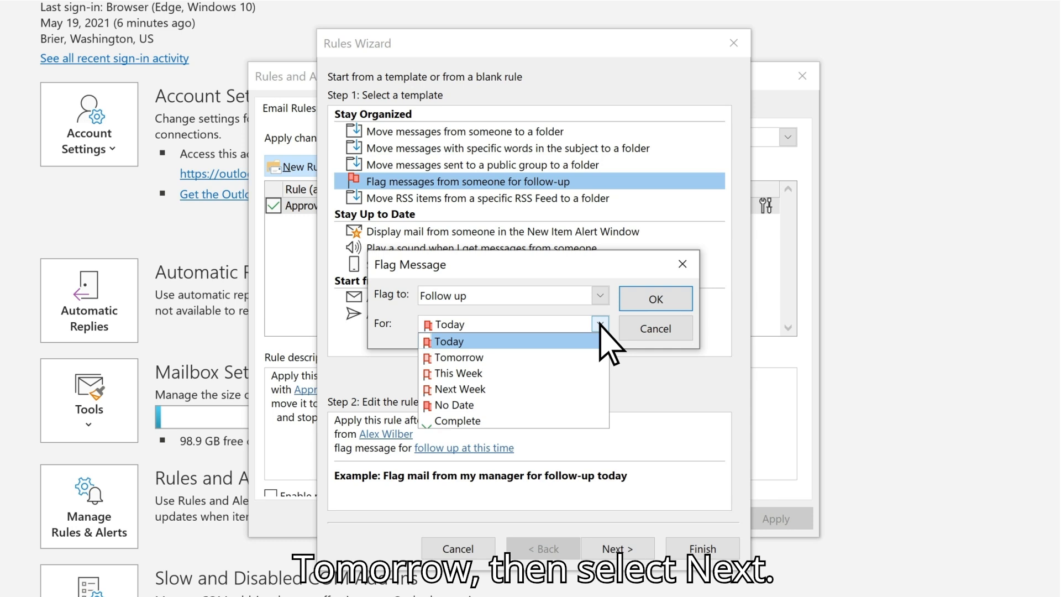
pyautogui.click(504, 358)
pyautogui.click(666, 299)
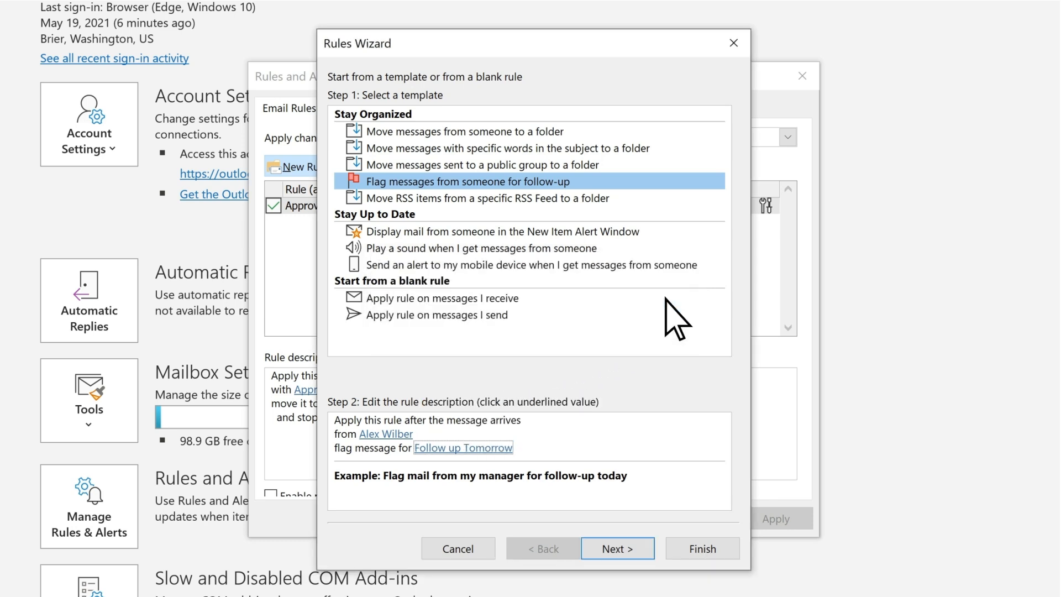
# - Add a rule condition for specific words in the subject, using the word "Northwind"
pyautogui.click(628, 556)
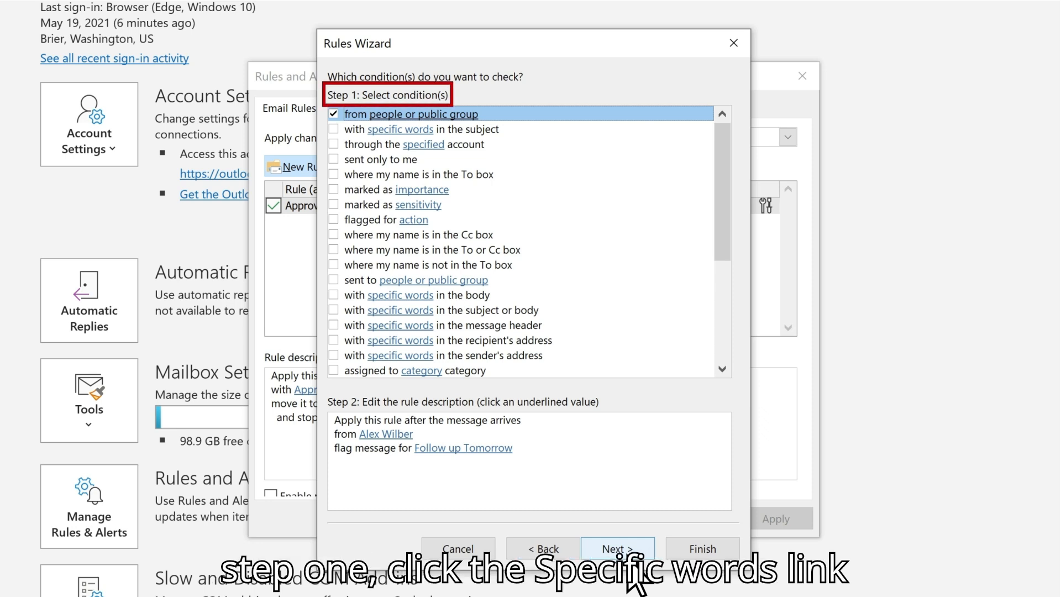
pyautogui.click(333, 129)
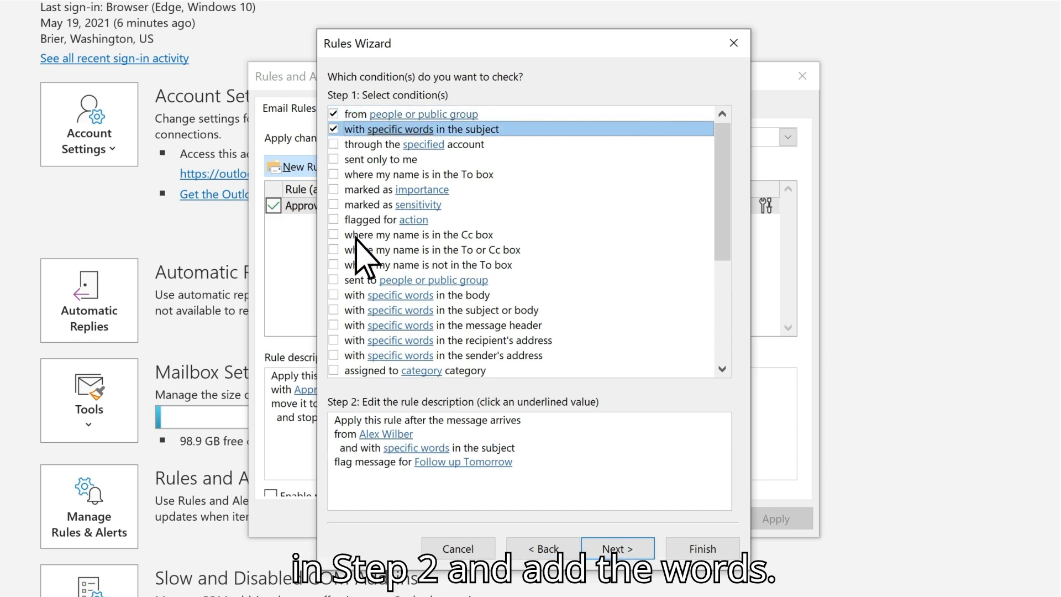
pyautogui.click(418, 447)
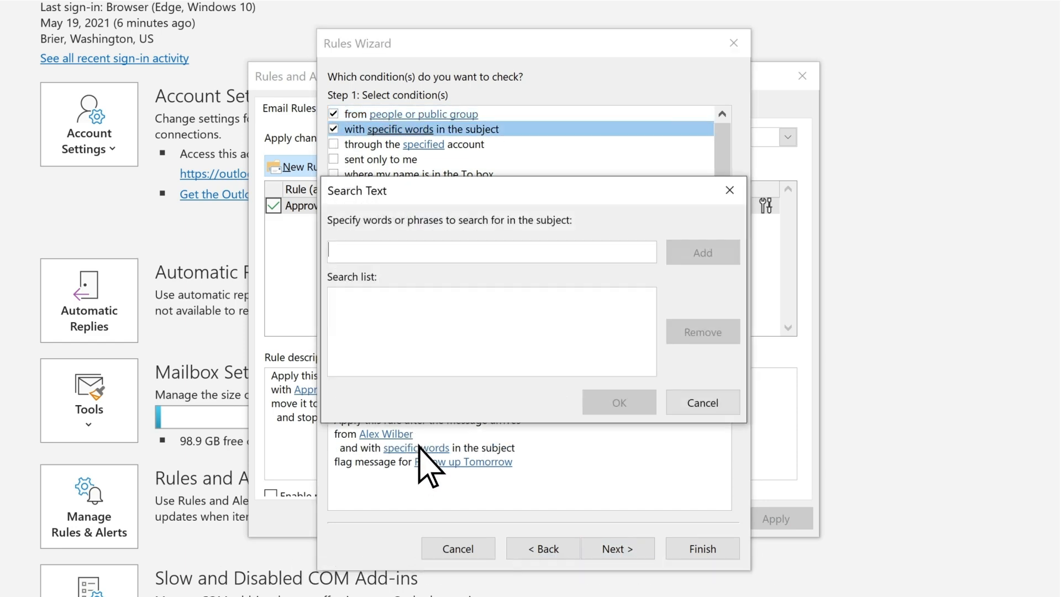
pyautogui.write('Northwind')
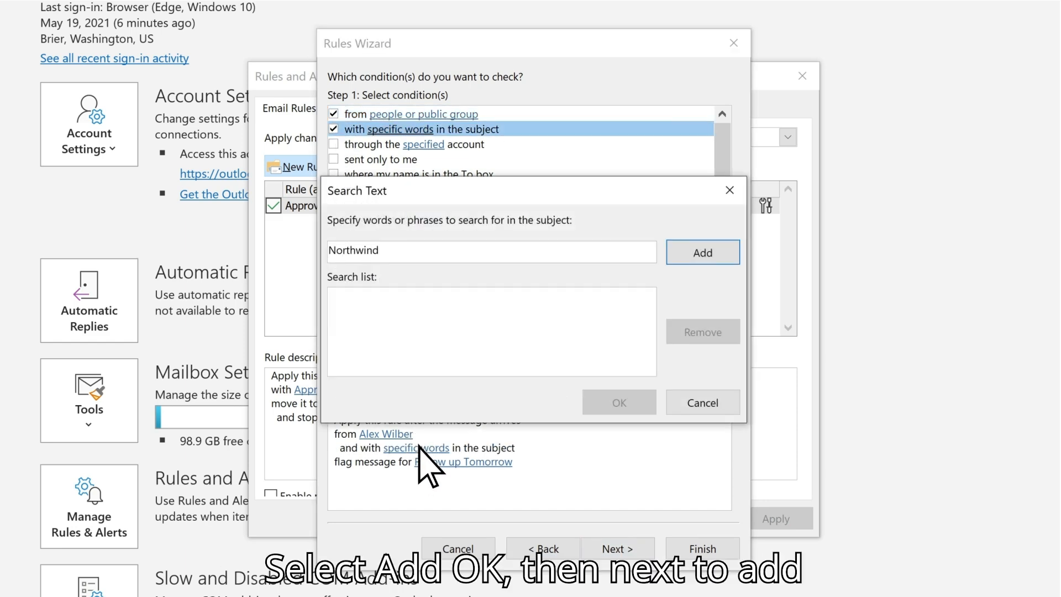
pyautogui.click(700, 257)
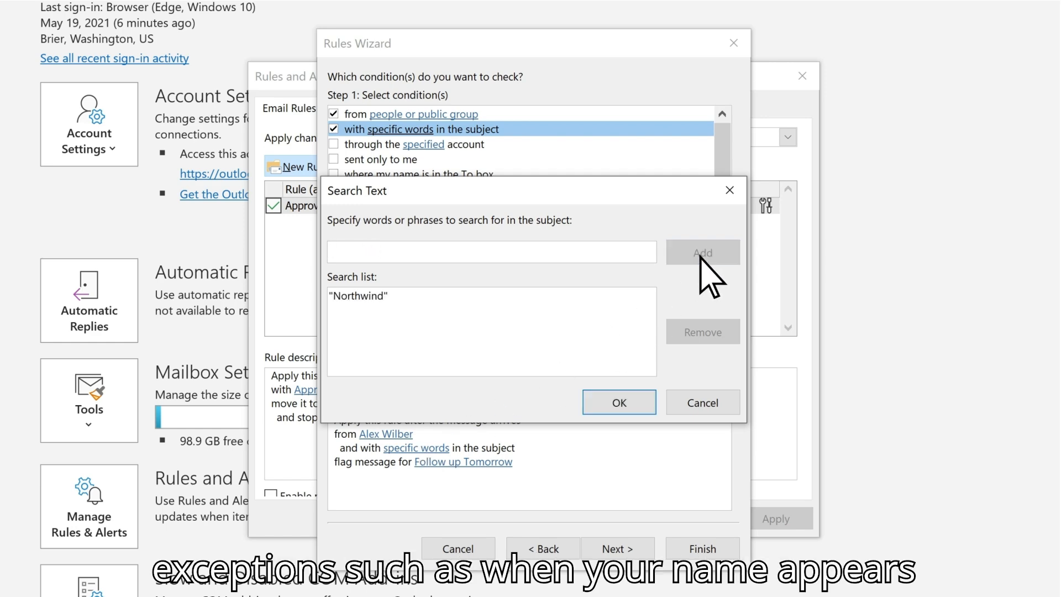
pyautogui.click(629, 402)
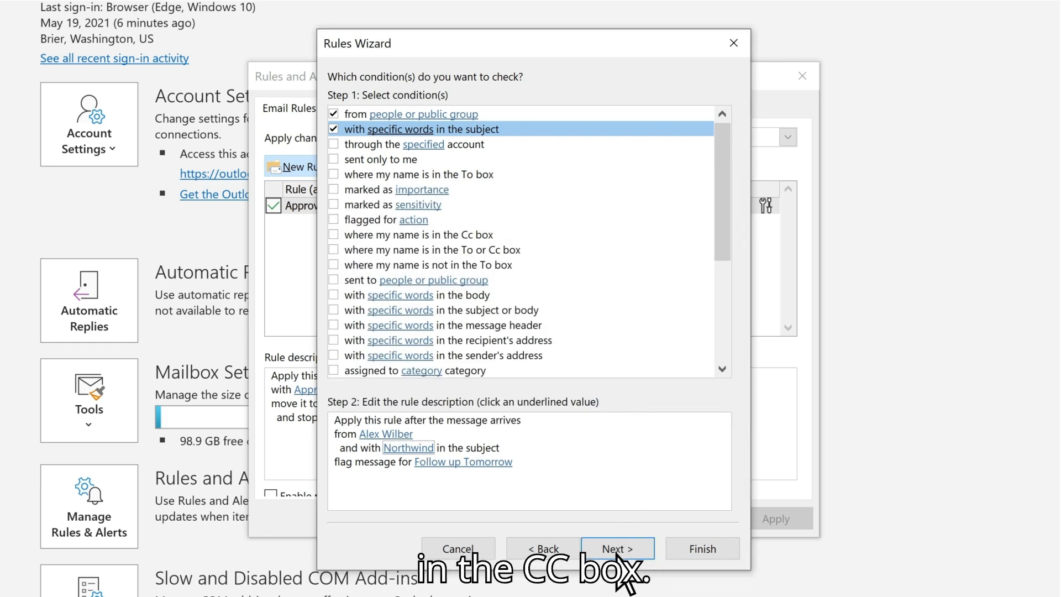
# - Add the rule exception "except where my name is in the Cc box" and continue to the final rule setup
pyautogui.click(617, 553)
pyautogui.click(334, 235)
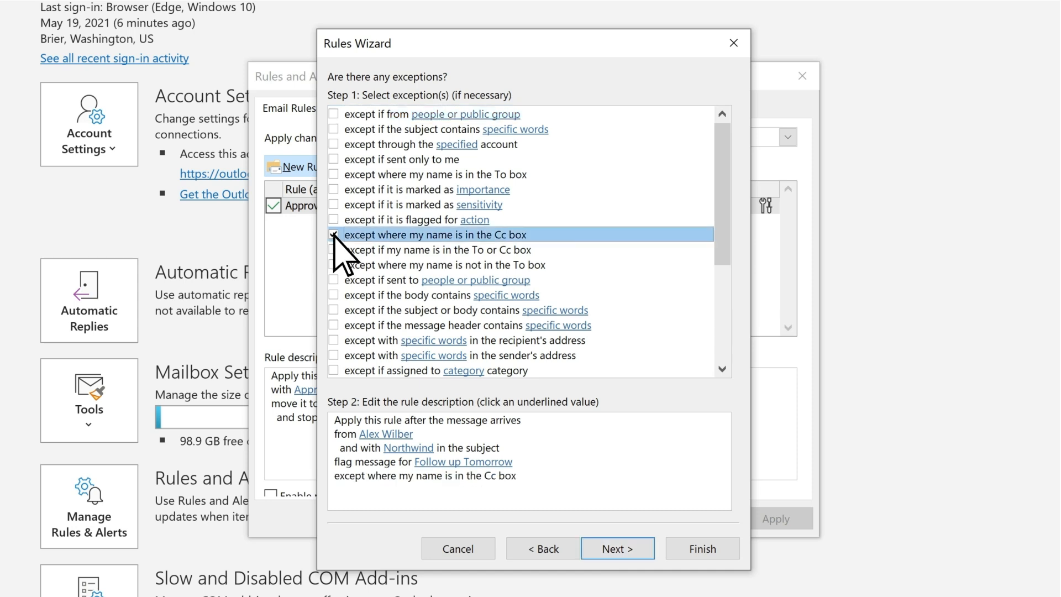
pyautogui.click(624, 550)
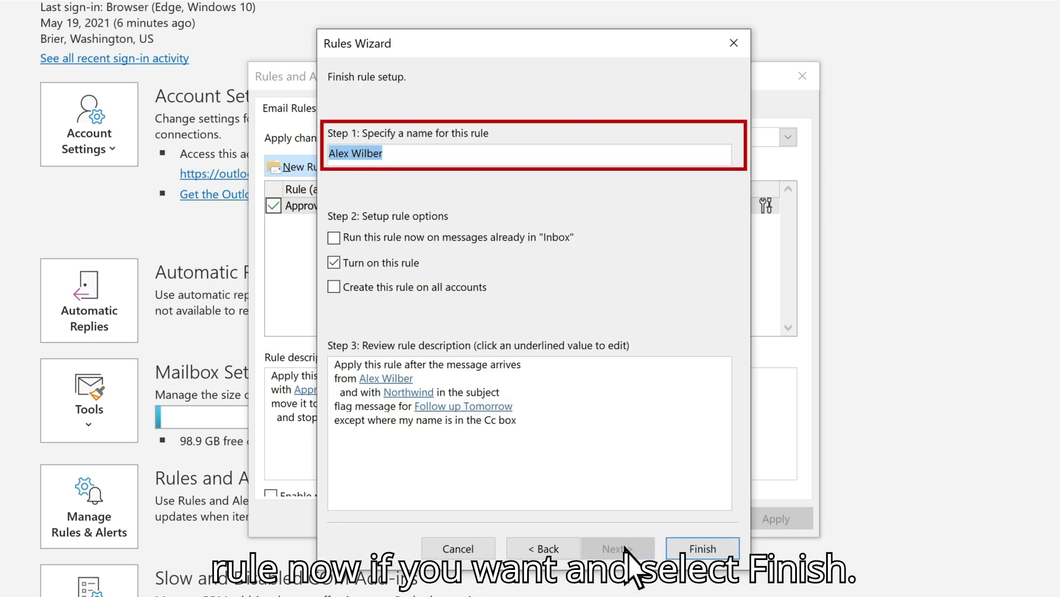
# - Set the rule to run now on messages already in the Inbox, finish and save it, and return to the mailbox
pyautogui.click(333, 237)
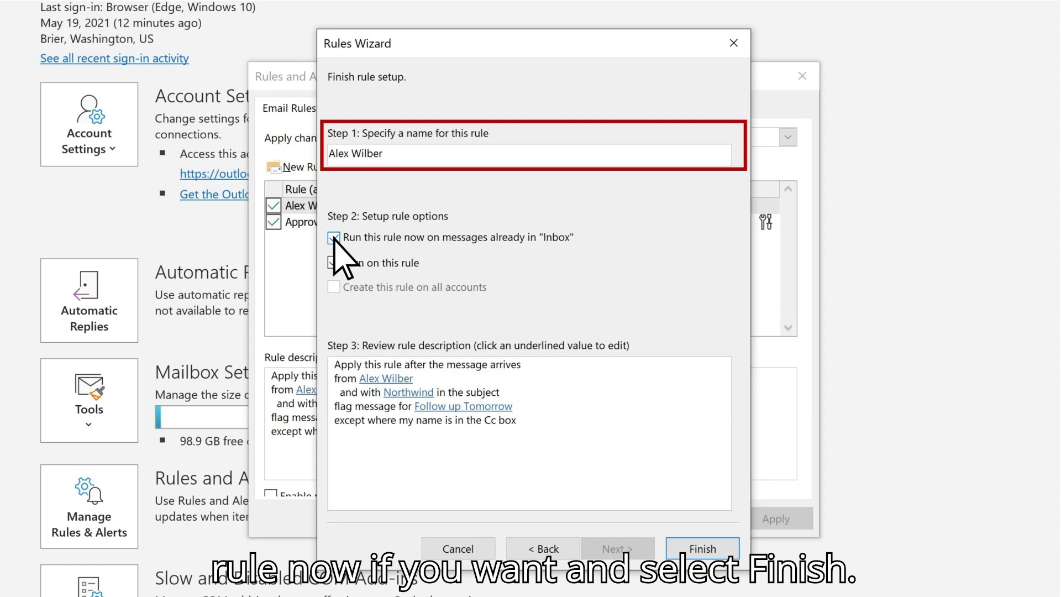
pyautogui.click(710, 550)
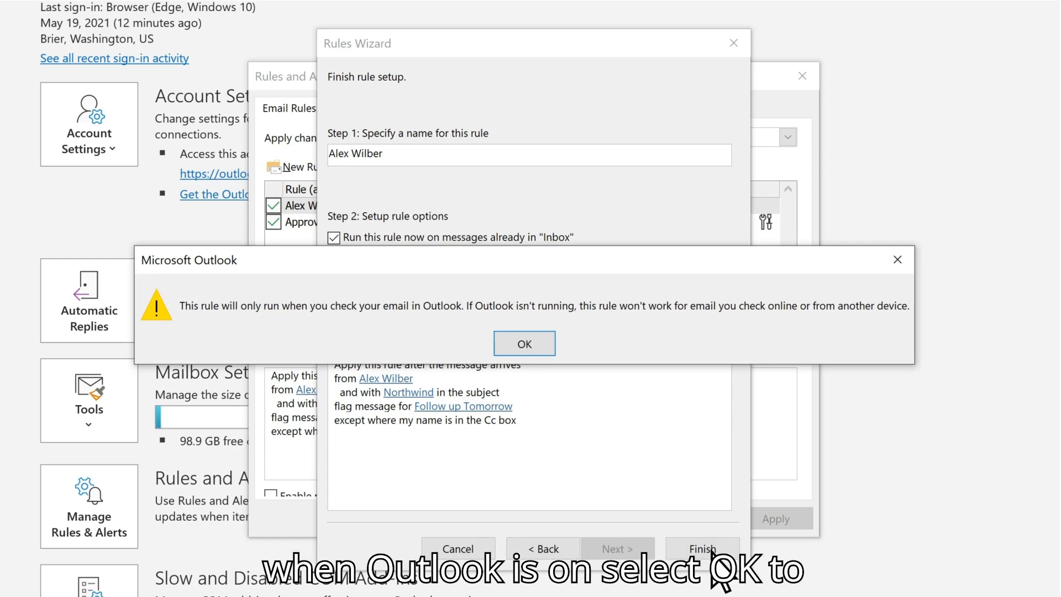
pyautogui.click(525, 344)
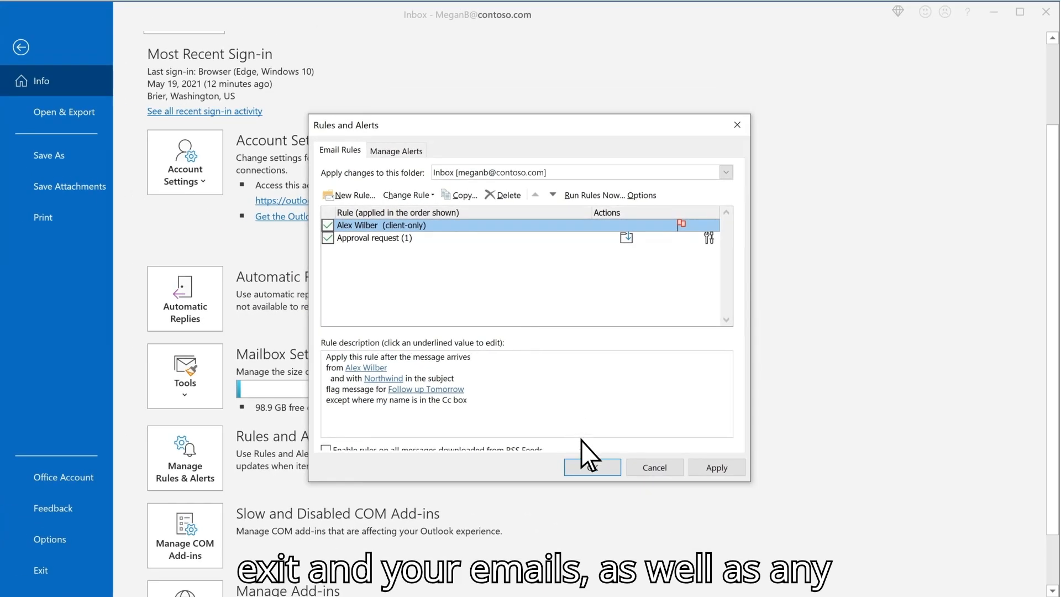
pyautogui.click(603, 470)
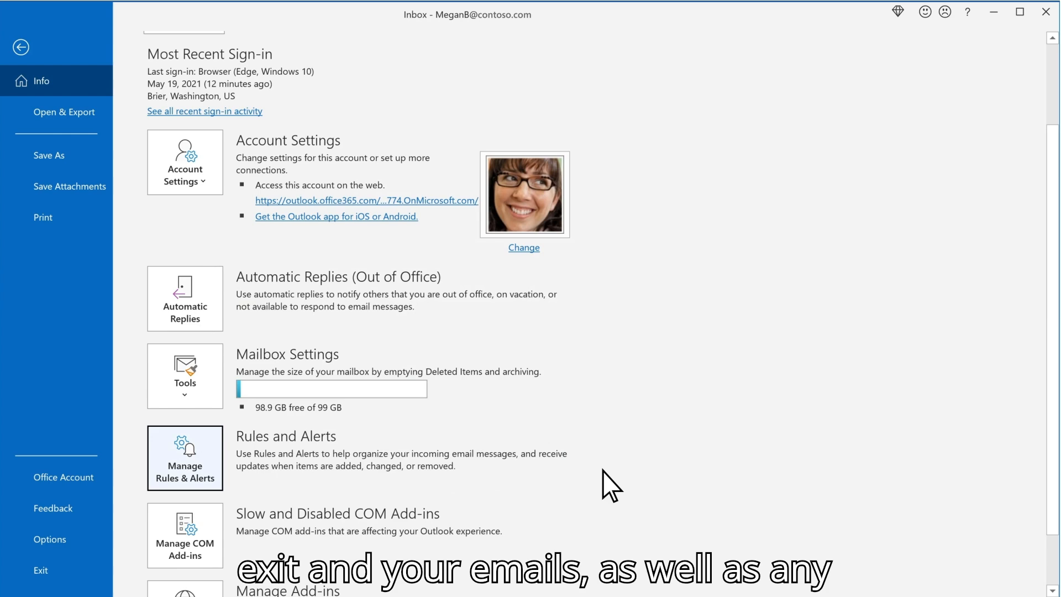
pyautogui.click(21, 47)
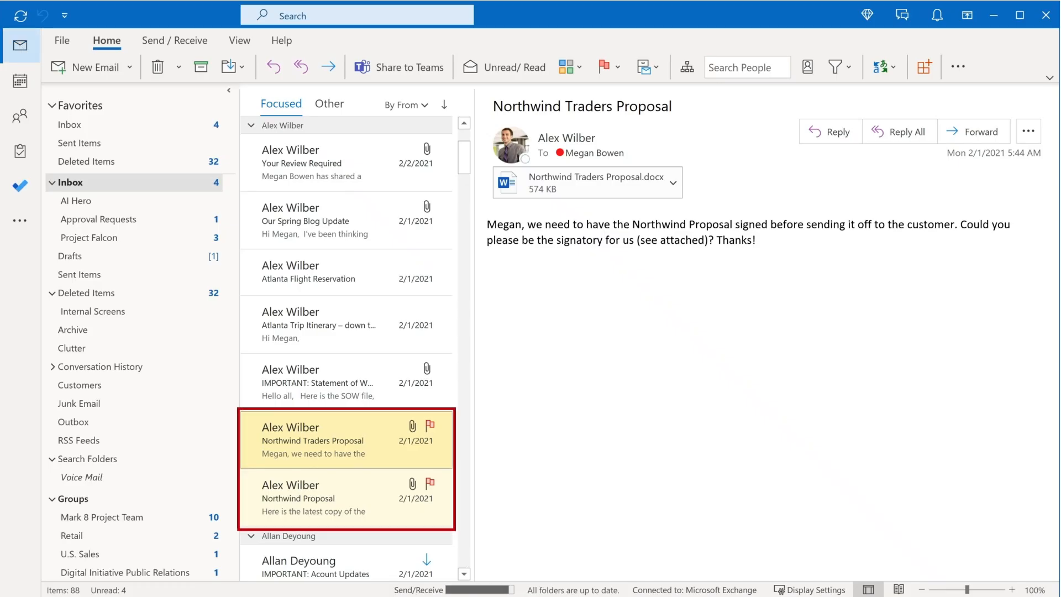